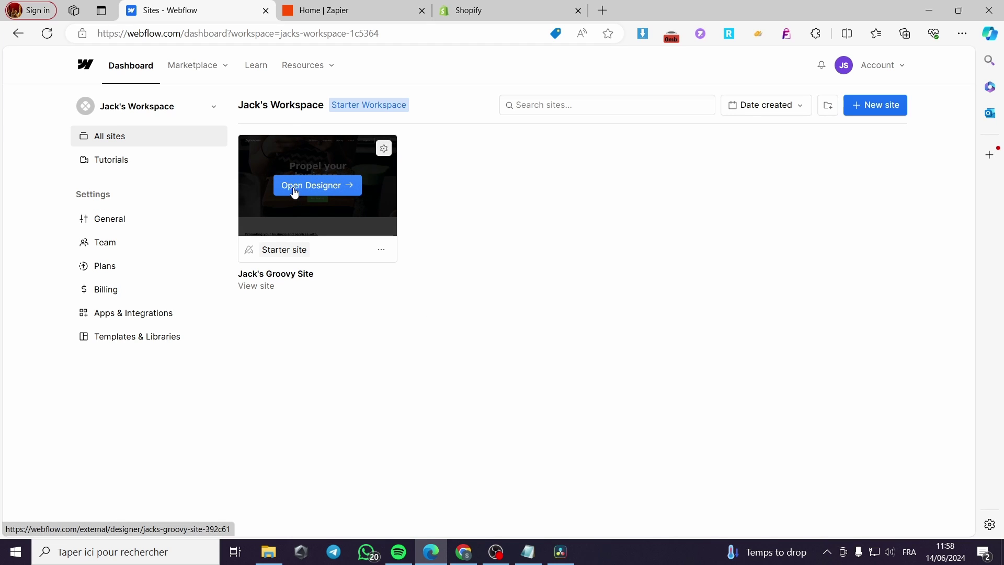
- Open the starter site from the dashboard in the Webflow Designer
{"action": "left_click", "coordinate": [292, 191]}
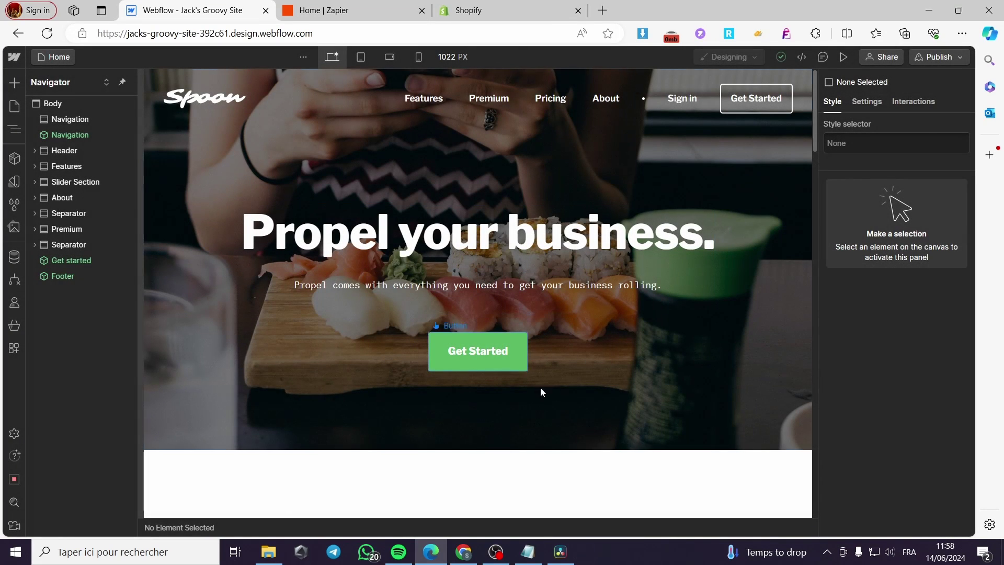
- Scroll down through the home page sections, then return to the top
{"action": "scroll", "coordinate": [693, 372], "scroll_direction": "down", "scroll_amount": 3}
{"action": "scroll", "coordinate": [693, 372], "scroll_direction": "down", "scroll_amount": 5}
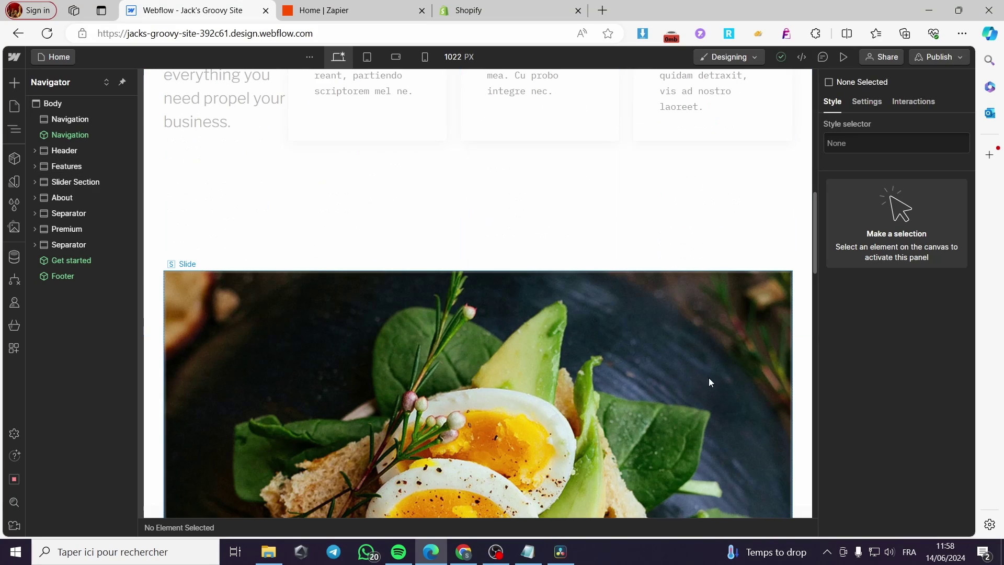
{"action": "scroll", "coordinate": [708, 377], "scroll_direction": "up", "scroll_amount": 10}
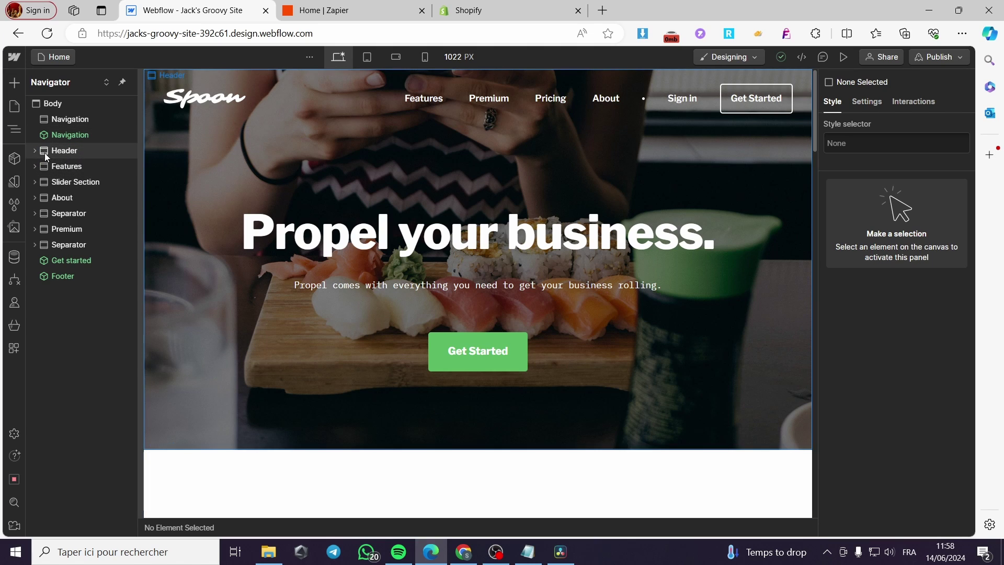
- Browse the Add elements panel and the Pages panel
{"action": "left_click", "coordinate": [14, 83]}
{"action": "left_click", "coordinate": [14, 107]}
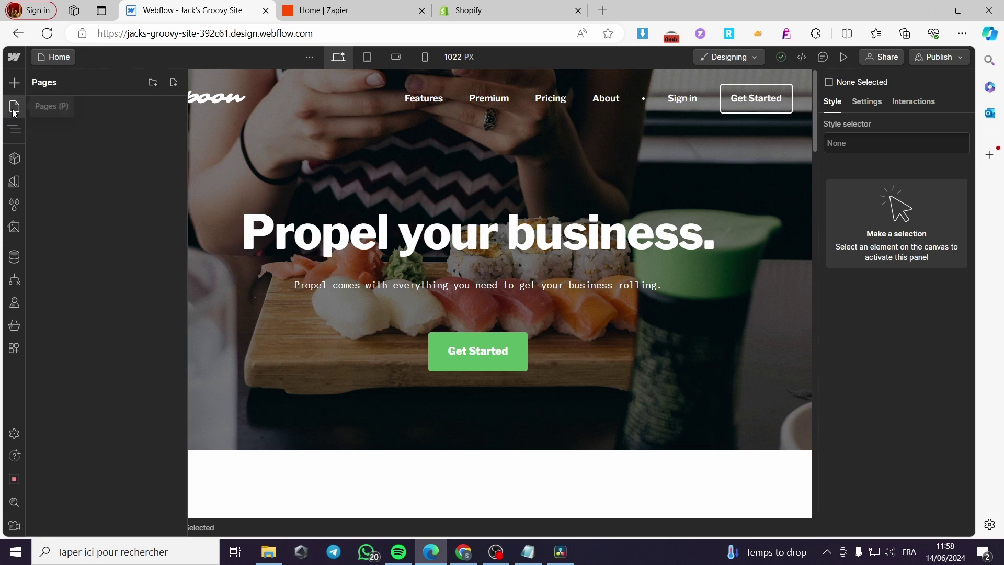
{"action": "left_click", "coordinate": [14, 82]}
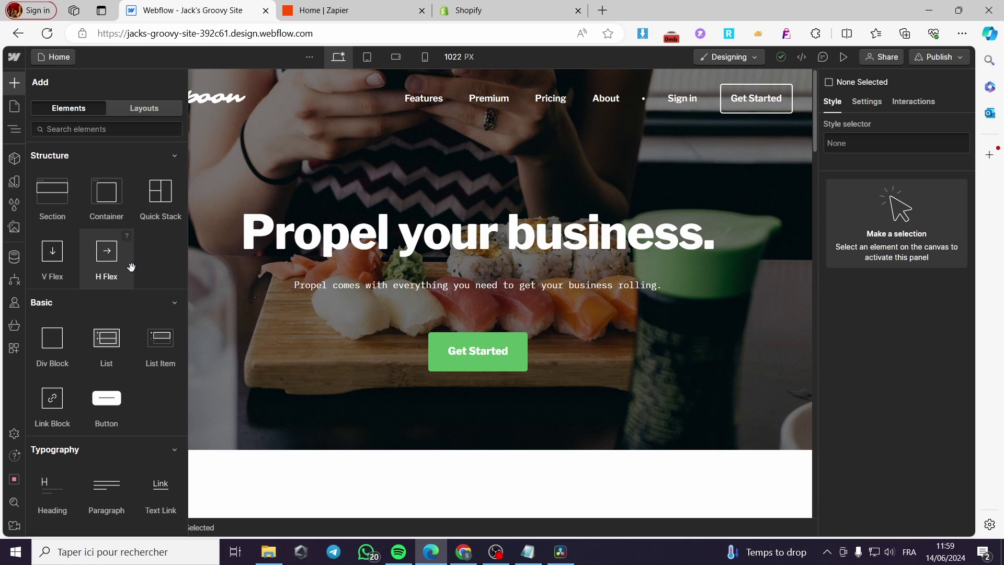
{"action": "scroll", "coordinate": [128, 265], "scroll_direction": "down", "scroll_amount": 3}
{"action": "scroll", "coordinate": [87, 274], "scroll_direction": "down", "scroll_amount": 12}
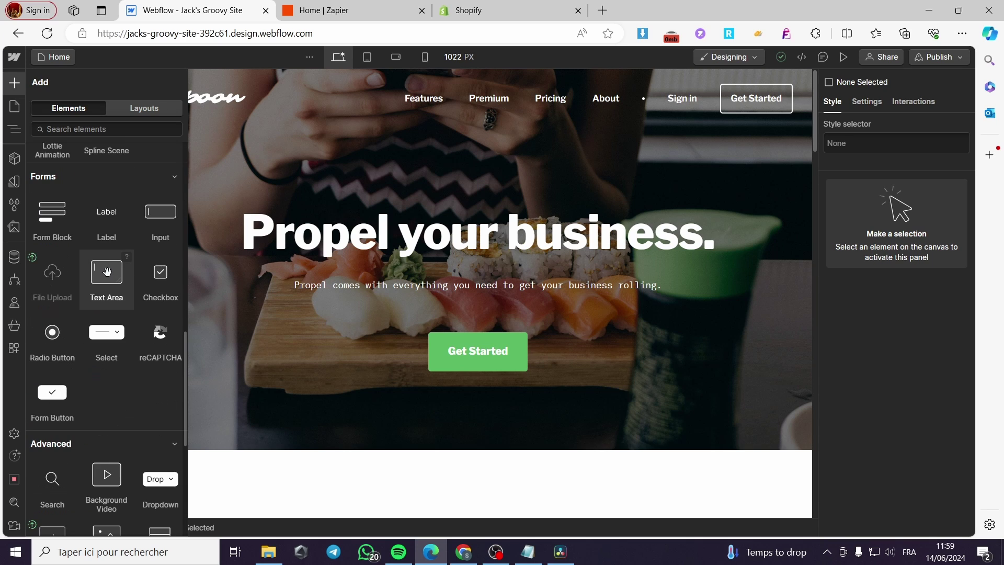
{"action": "scroll", "coordinate": [107, 272], "scroll_direction": "up", "scroll_amount": 6}
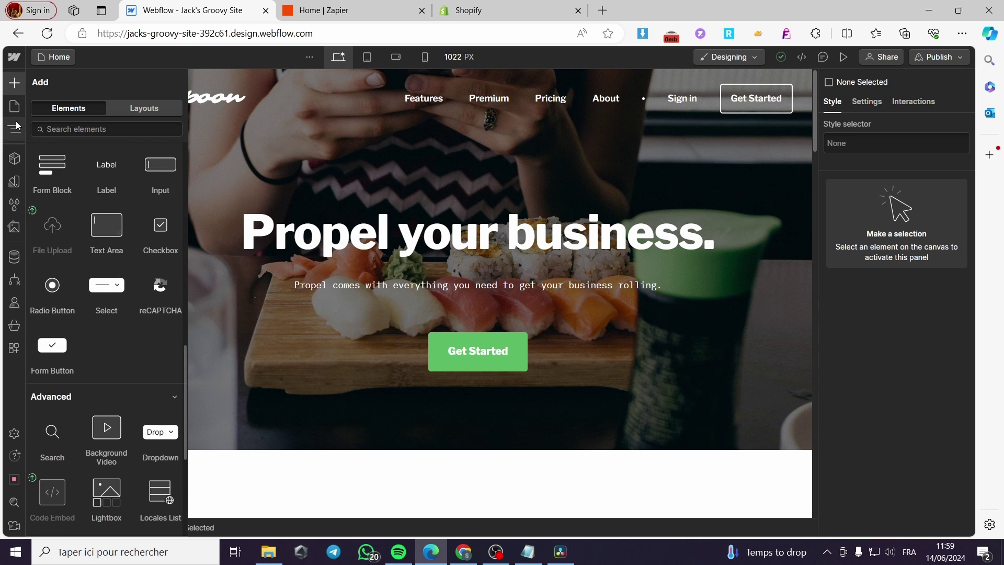
- Scroll the Pages list down to Ecommerce pages and choose Enable Ecommerce
{"action": "left_click", "coordinate": [14, 106]}
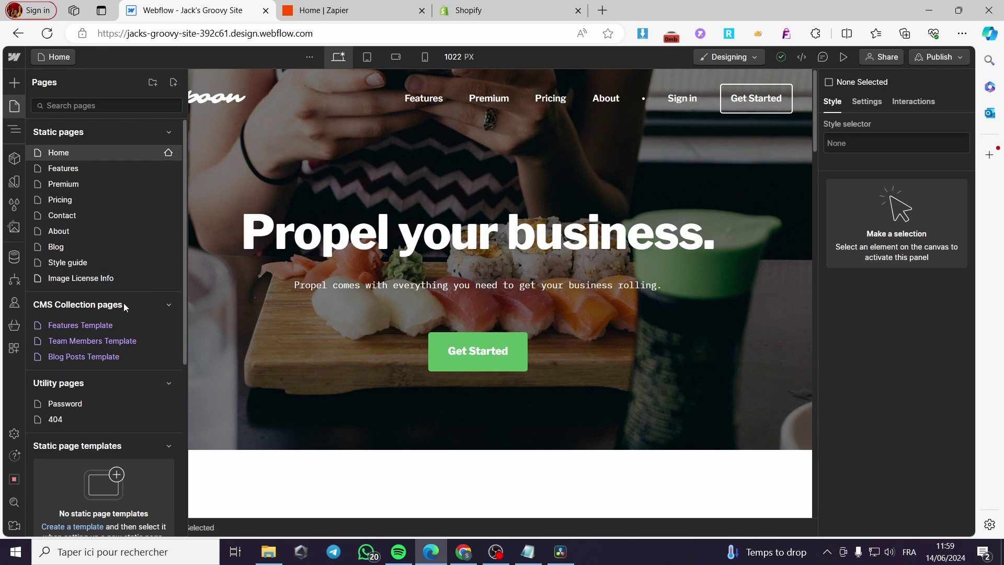
{"action": "scroll", "coordinate": [126, 377], "scroll_direction": "down", "scroll_amount": 4}
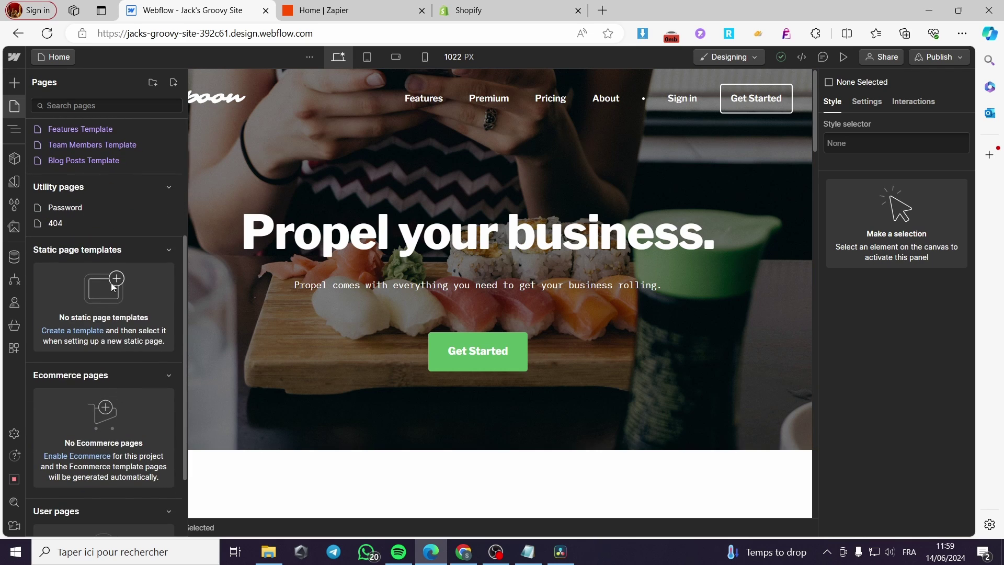
{"action": "scroll", "coordinate": [111, 303], "scroll_direction": "down", "scroll_amount": 1}
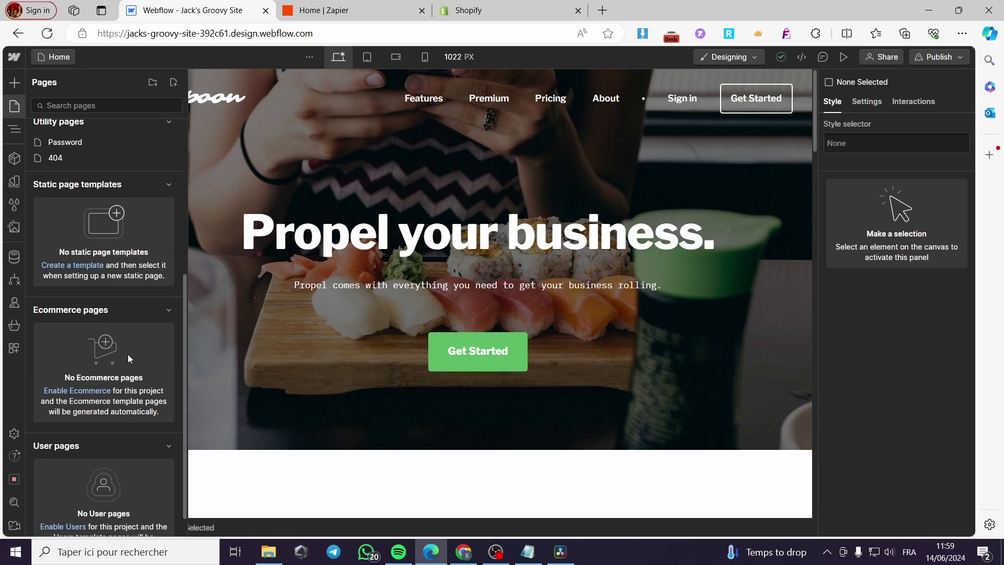
{"action": "left_click", "coordinate": [68, 391]}
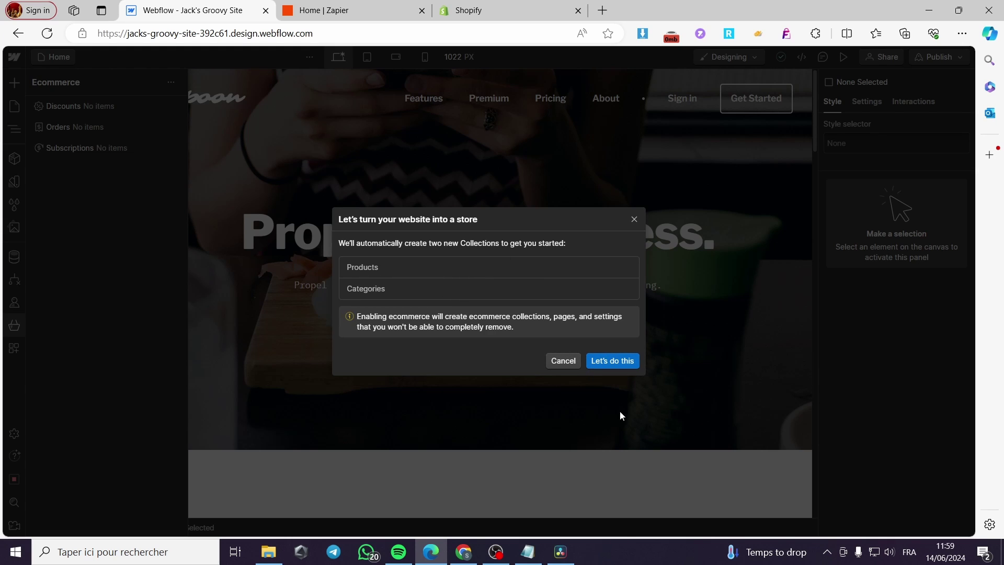
- Confirm turning the site into a store and add five sample items to Products
{"action": "left_click", "coordinate": [612, 363]}
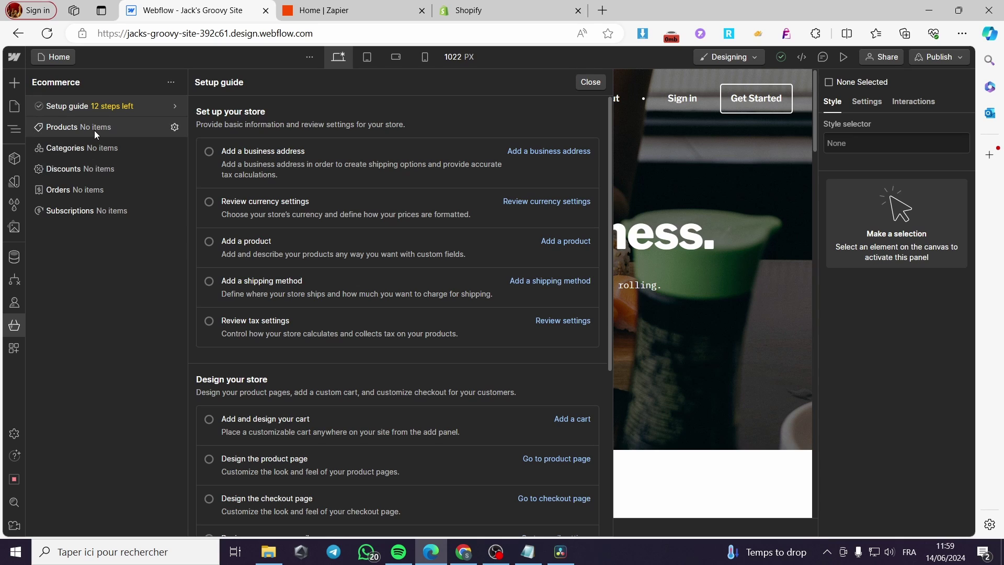
{"action": "left_click", "coordinate": [71, 135]}
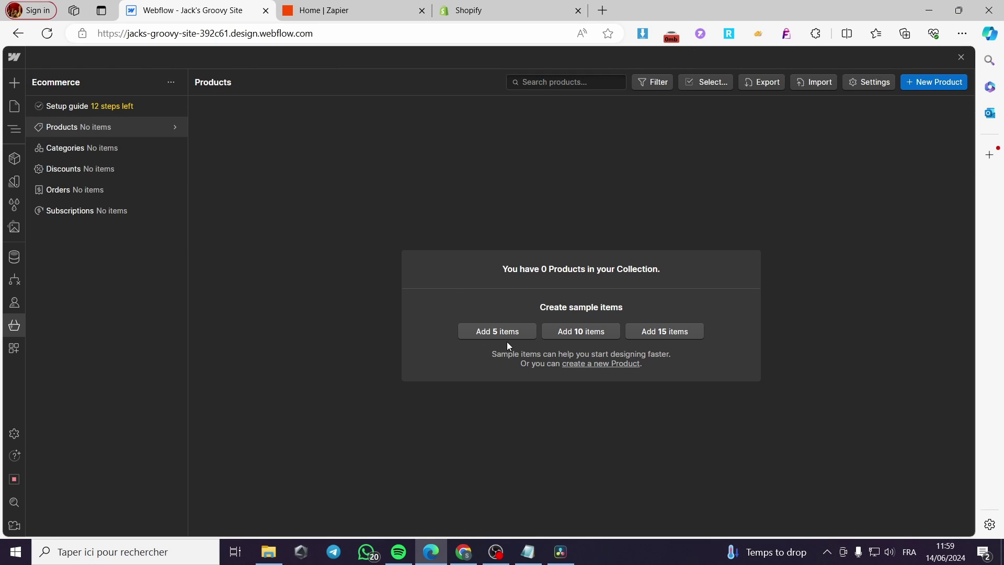
{"action": "left_click", "coordinate": [496, 334]}
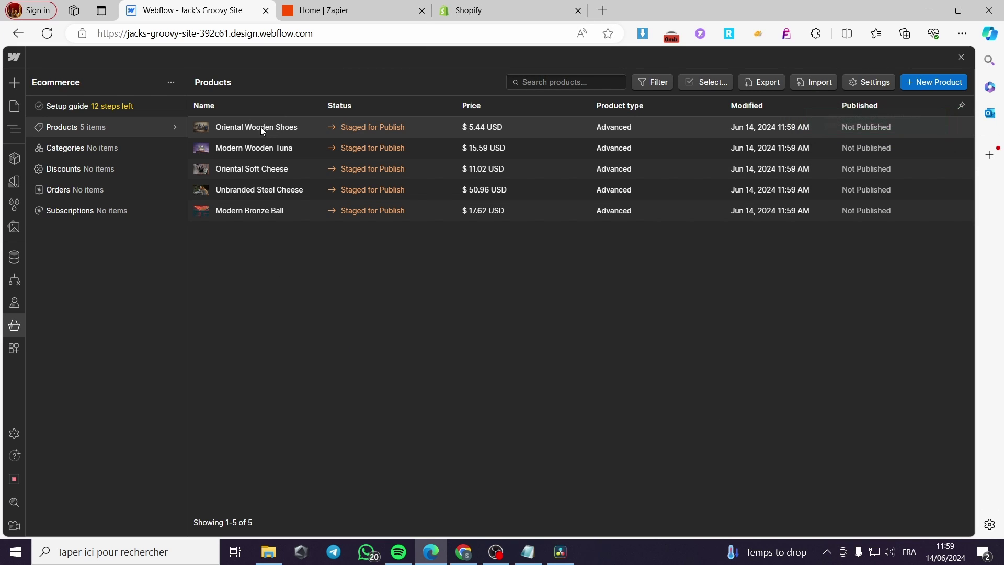
{"action": "left_click", "coordinate": [14, 108]}
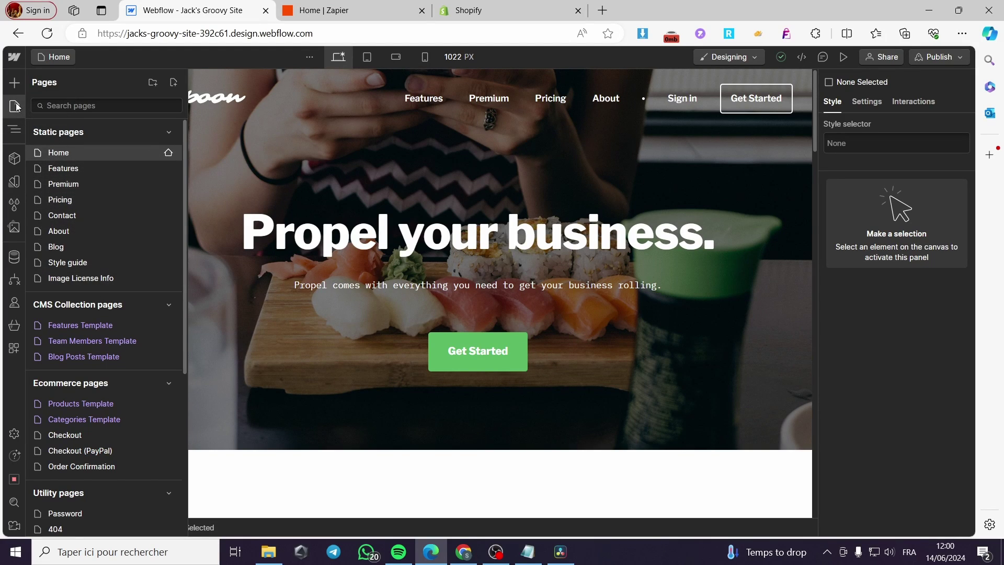
- Open the empty Products Template page from the Ecommerce pages list
{"action": "key", "text": "ctrl+x"}
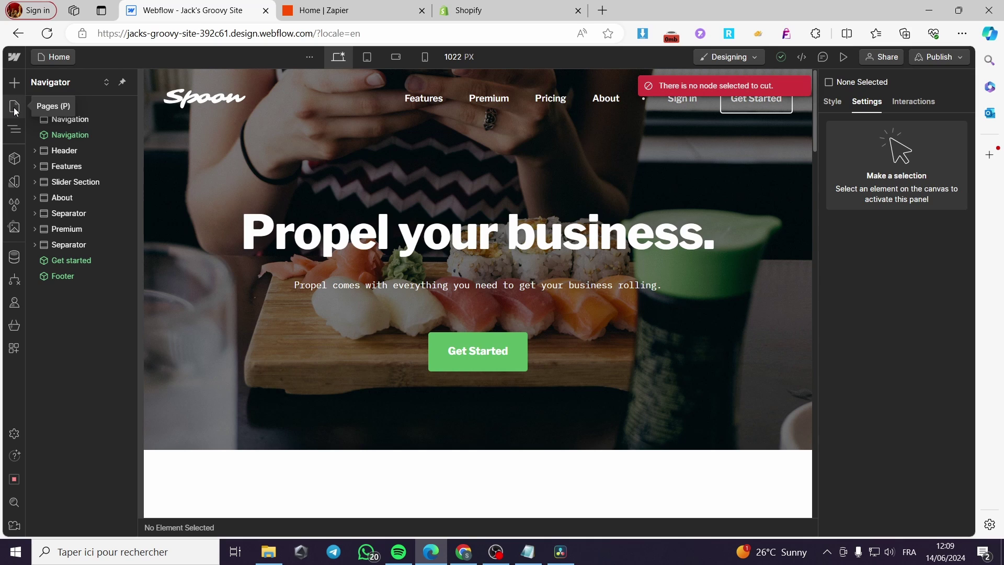
{"action": "left_click", "coordinate": [14, 107]}
{"action": "scroll", "coordinate": [80, 217], "scroll_direction": "down", "scroll_amount": 5}
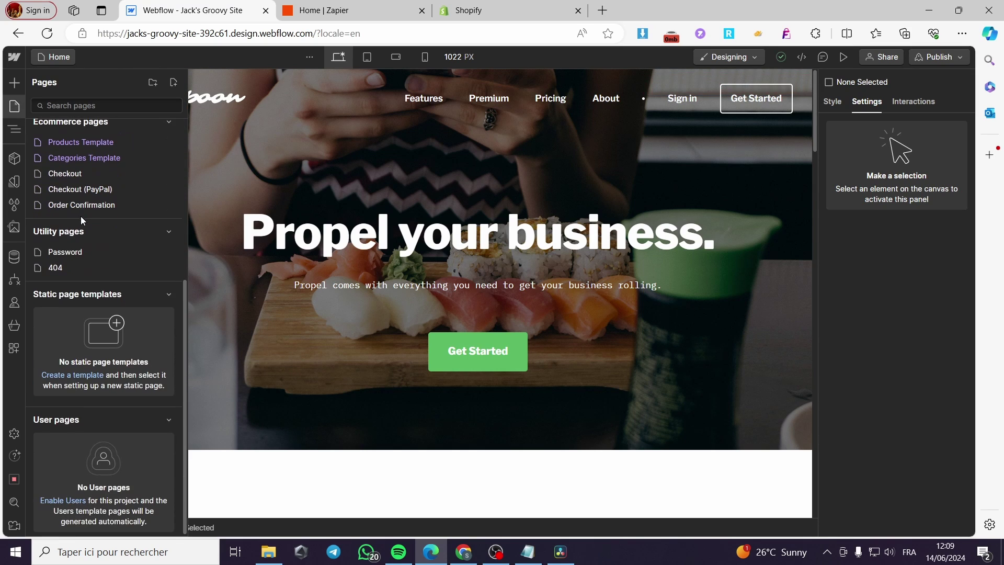
{"action": "scroll", "coordinate": [112, 187], "scroll_direction": "up", "scroll_amount": 2}
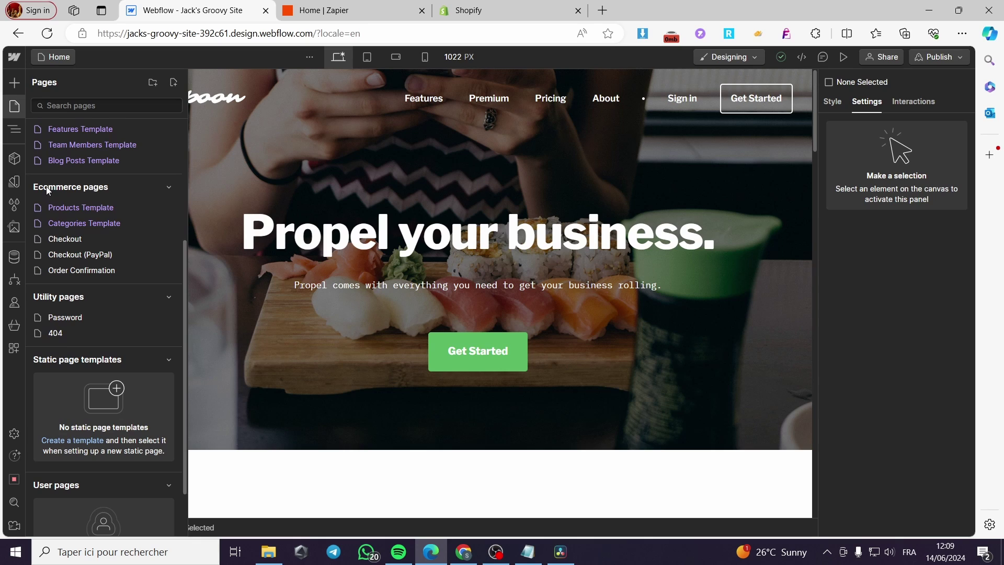
{"action": "left_click", "coordinate": [86, 208]}
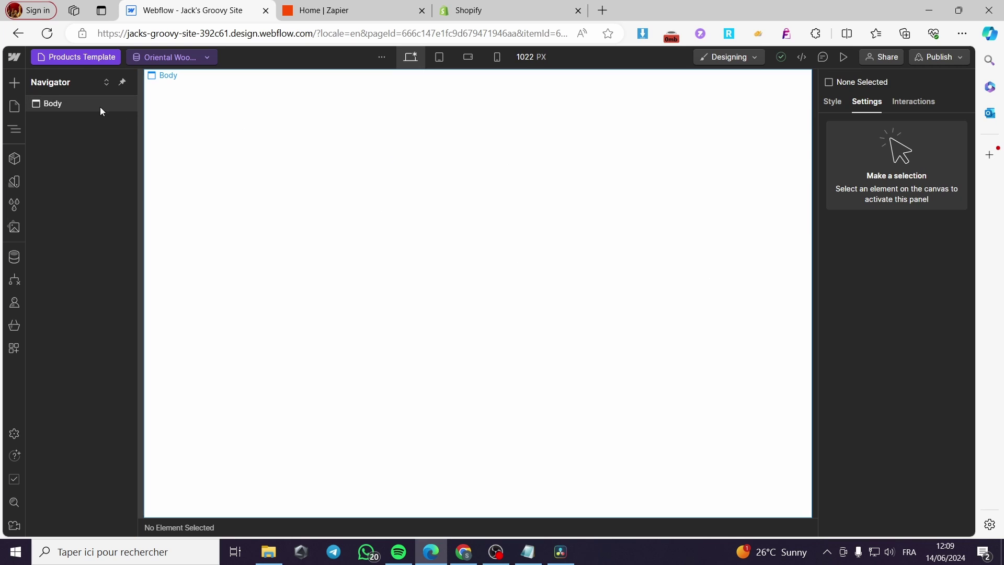
- Add a Container at the top of Products Template and review its layout, spacing and size
{"action": "left_click", "coordinate": [12, 87]}
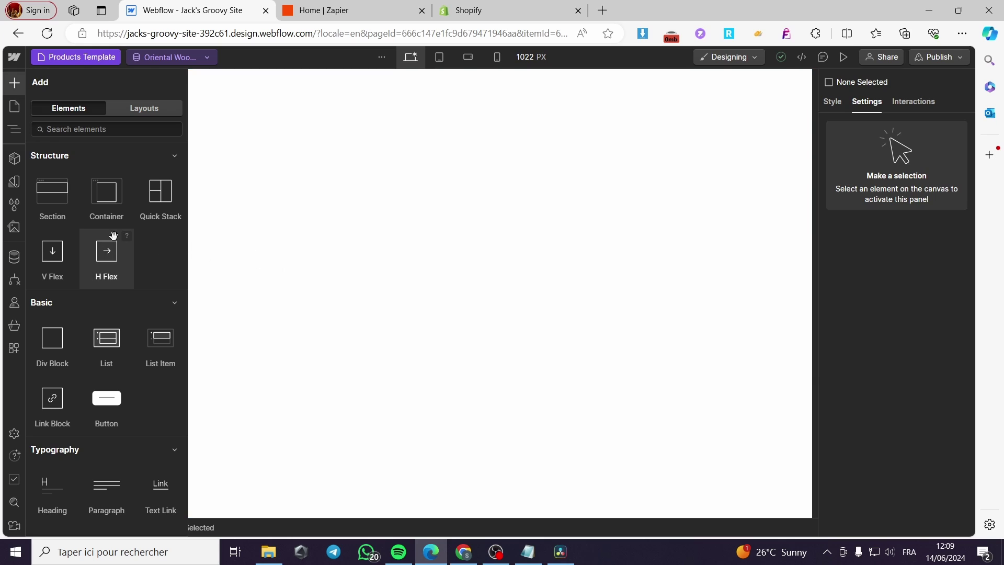
{"action": "left_click_drag", "start_coordinate": [107, 206], "coordinate": [429, 183]}
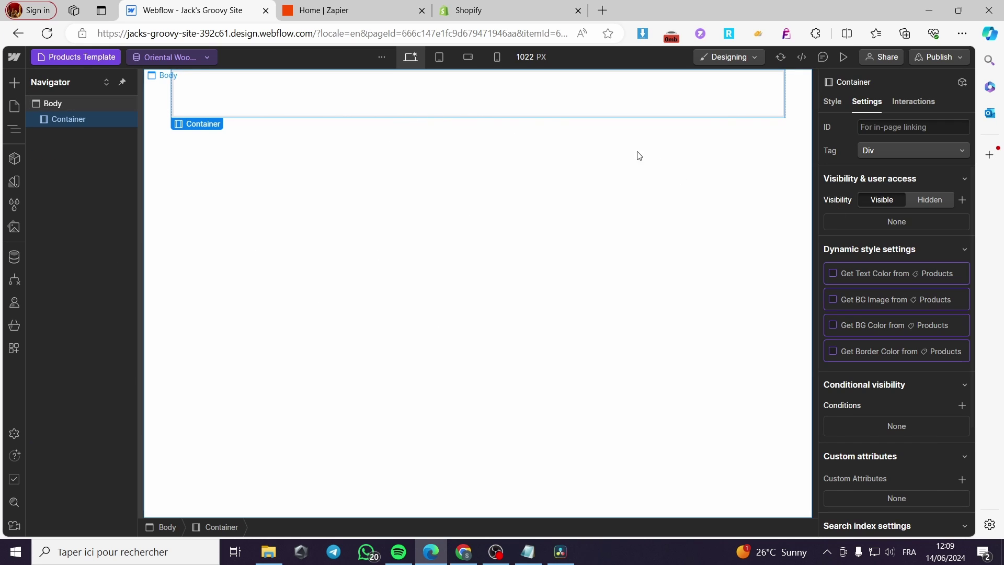
{"action": "left_click", "coordinate": [832, 102]}
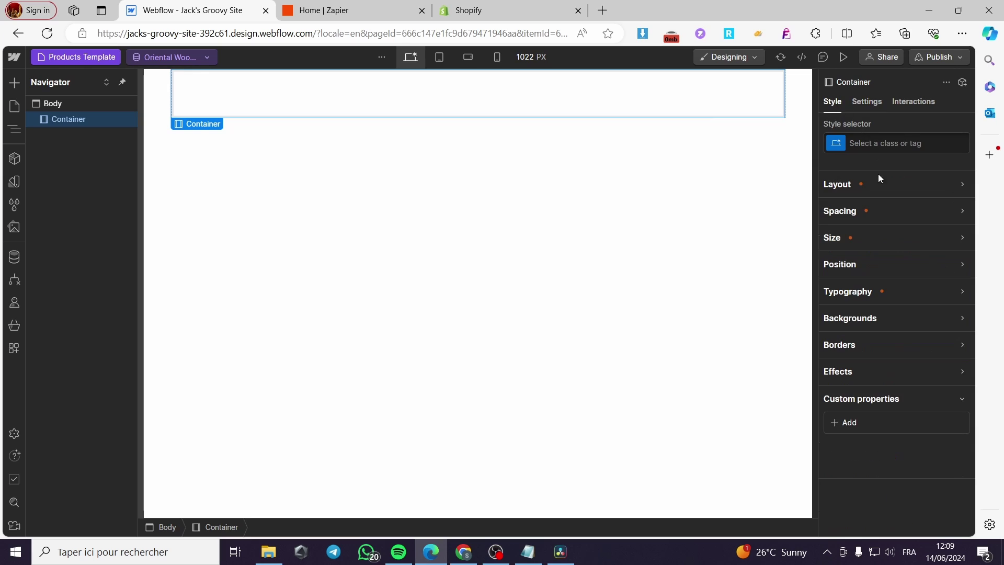
{"action": "left_click", "coordinate": [959, 188]}
{"action": "left_click", "coordinate": [960, 232]}
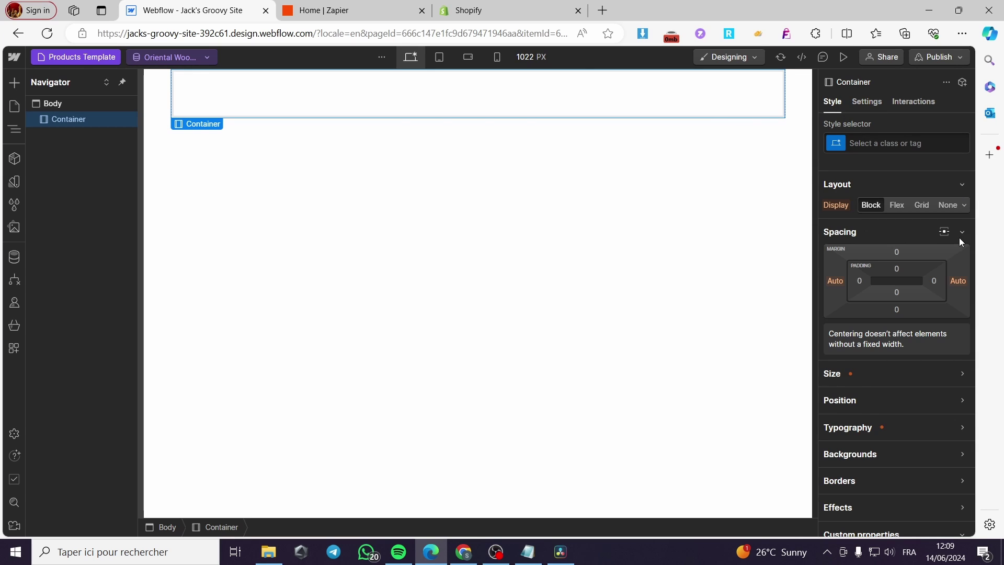
{"action": "left_click", "coordinate": [958, 374]}
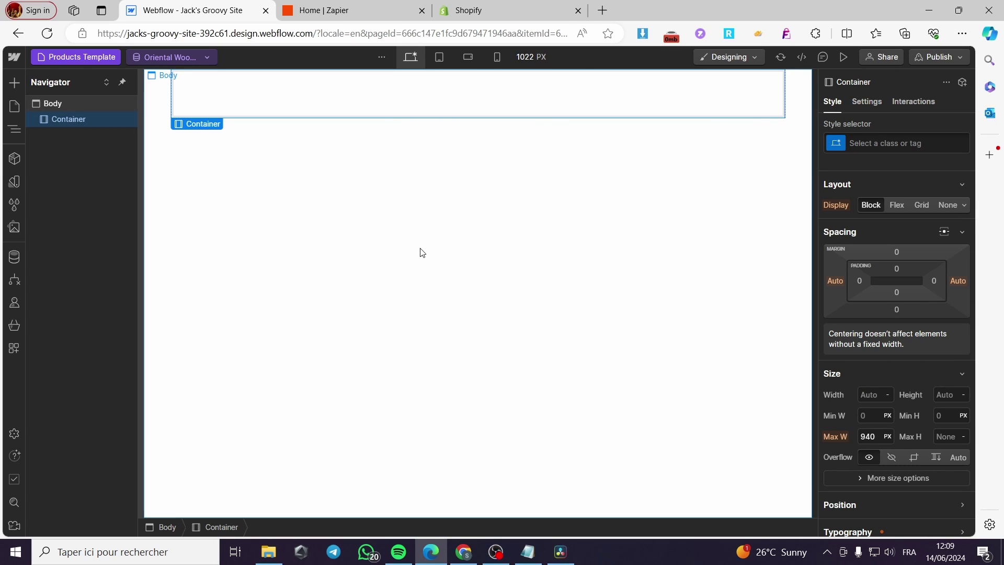
- Insert an Image in the container and set it to the grey sweater asset
{"action": "left_click", "coordinate": [14, 83]}
{"action": "scroll", "coordinate": [125, 314], "scroll_direction": "down", "scroll_amount": 6}
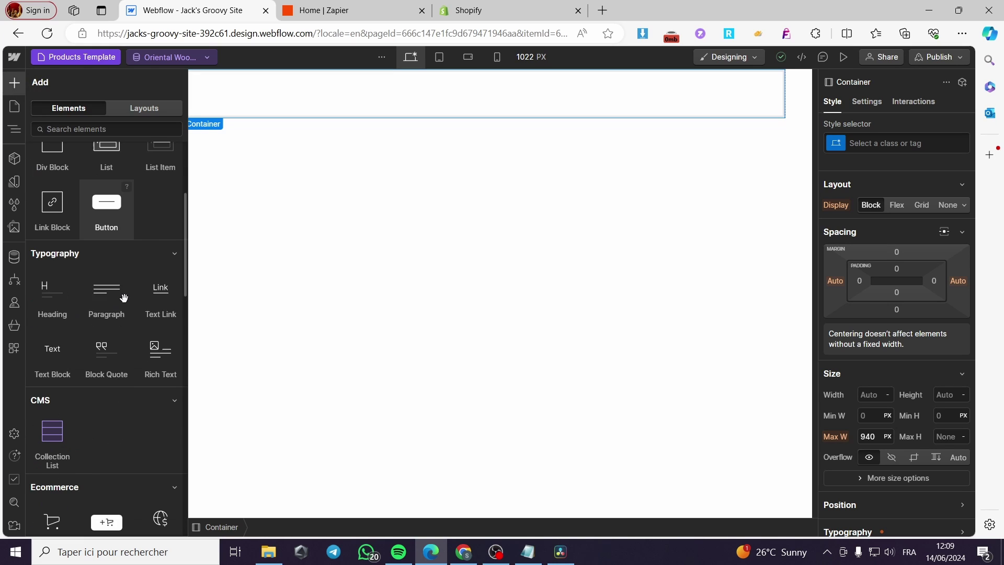
{"action": "scroll", "coordinate": [146, 344], "scroll_direction": "down", "scroll_amount": 2}
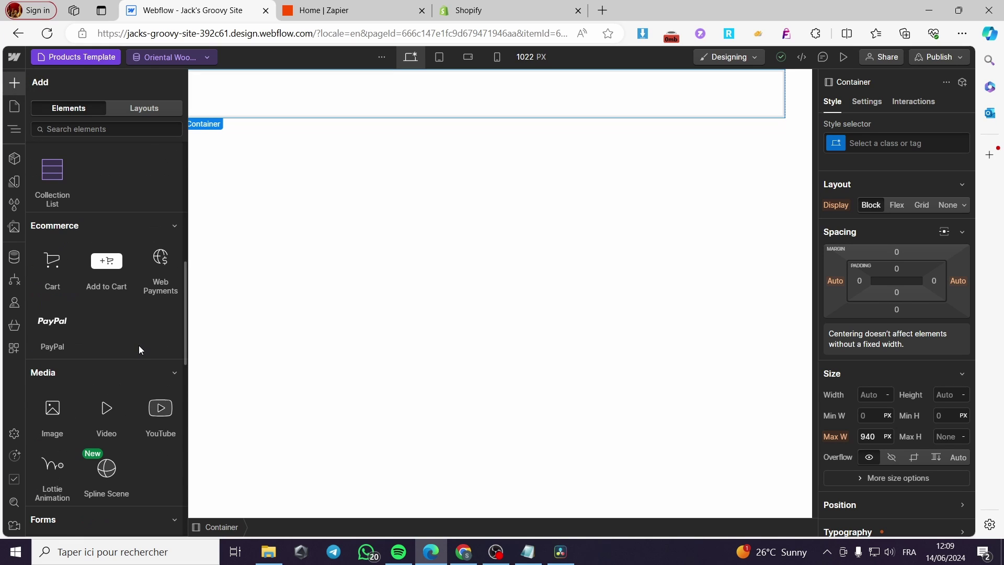
{"action": "scroll", "coordinate": [101, 417], "scroll_direction": "down", "scroll_amount": 2}
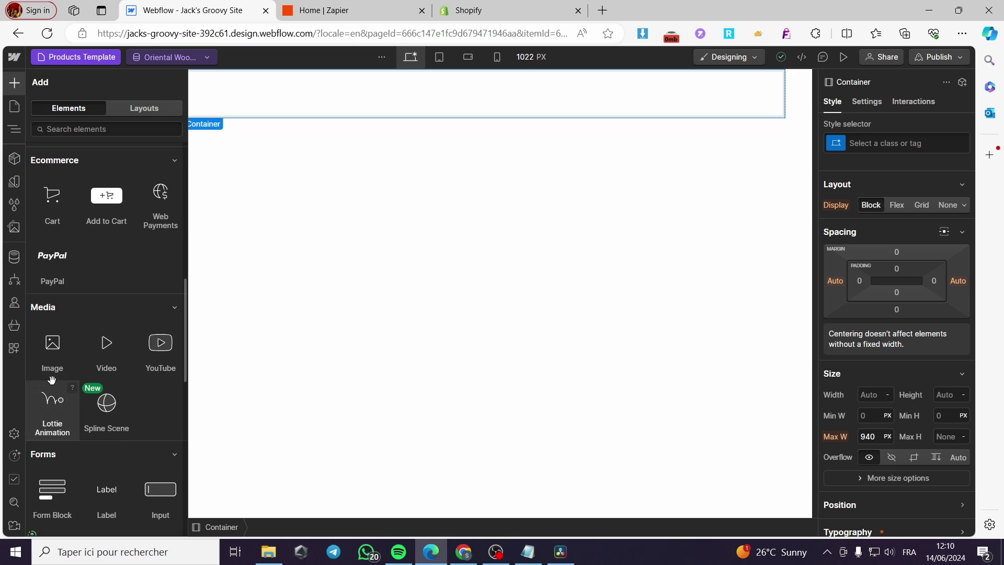
{"action": "left_click_drag", "start_coordinate": [53, 356], "coordinate": [295, 91]}
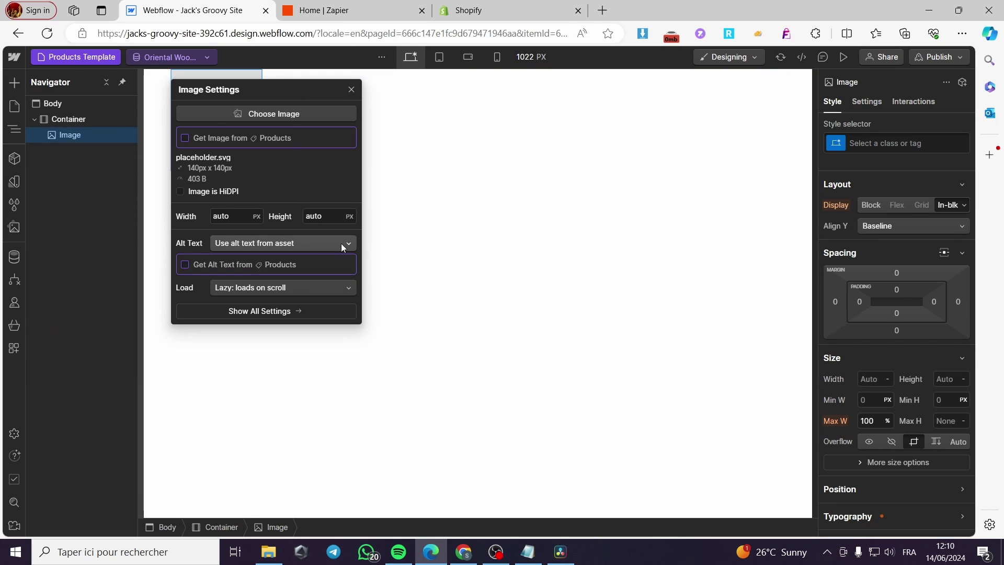
{"action": "left_click", "coordinate": [281, 111]}
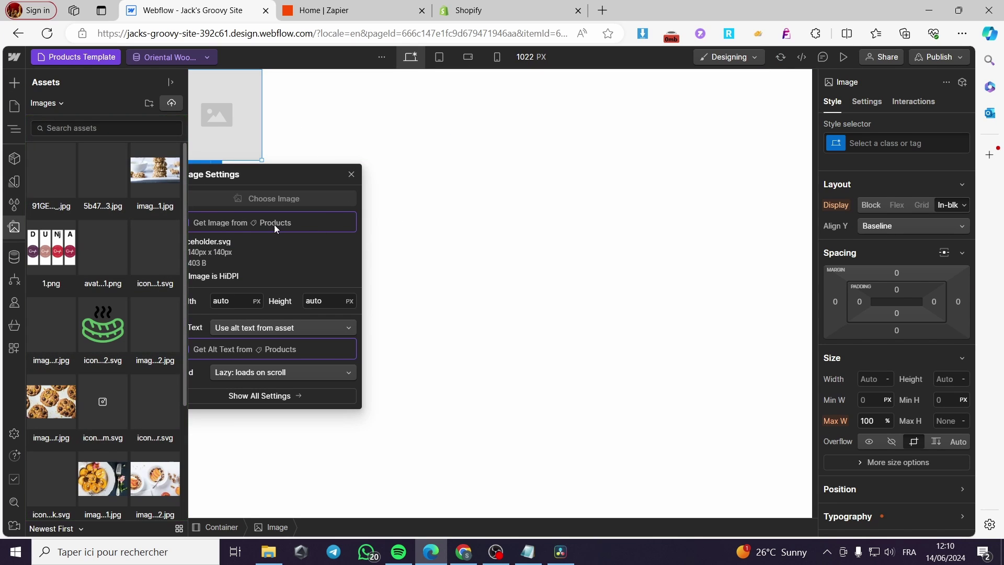
{"action": "left_click", "coordinate": [173, 230]}
{"action": "left_click_drag", "start_coordinate": [160, 189], "coordinate": [215, 204]}
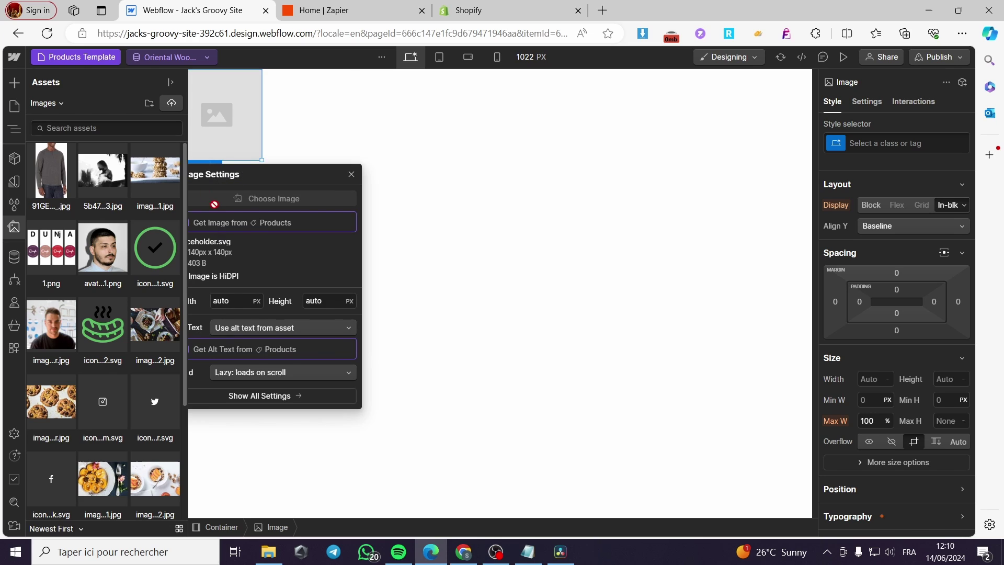
{"action": "left_click", "coordinate": [51, 181]}
{"action": "left_click", "coordinate": [554, 379]}
- Shrink the sweater image to a small picture at the container's top-left
{"action": "left_click", "coordinate": [494, 387]}
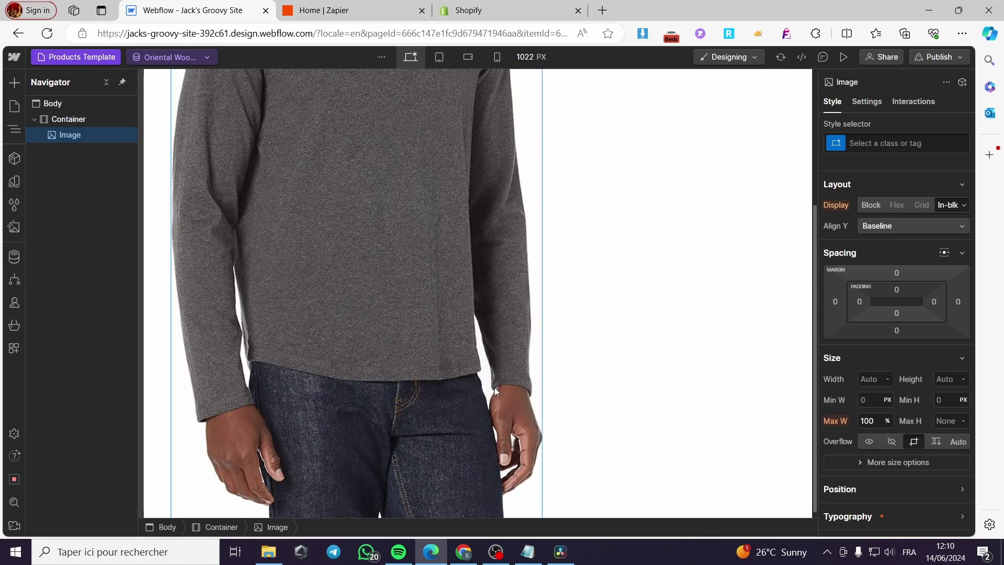
{"action": "left_click_drag", "start_coordinate": [537, 503], "coordinate": [304, 157]}
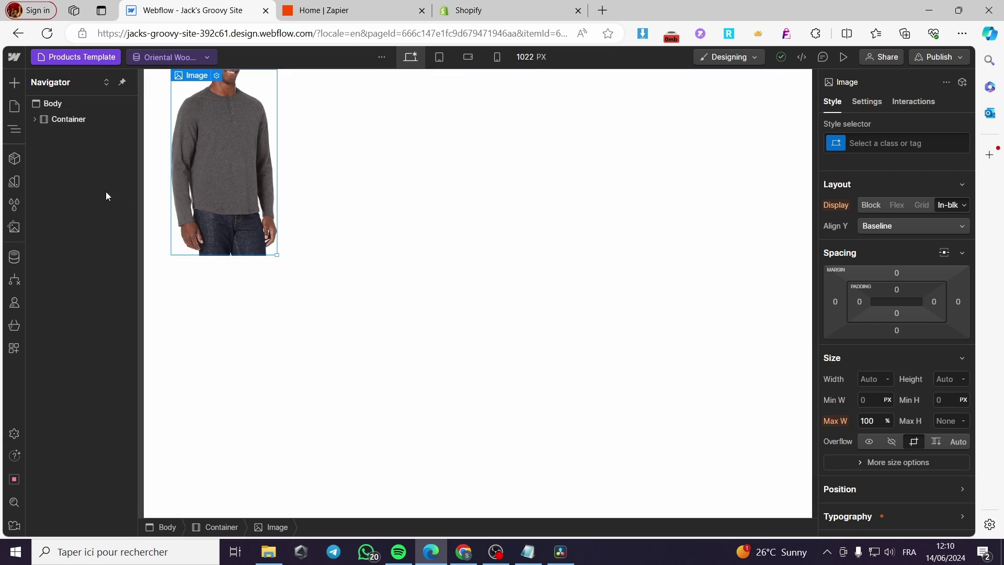
{"action": "left_click", "coordinate": [14, 107]}
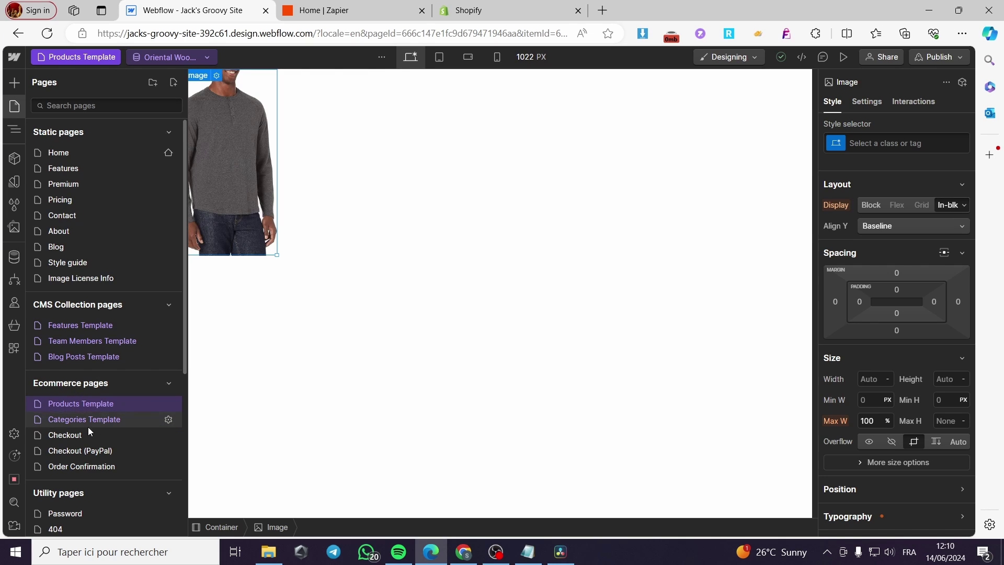
- Open the Checkout page showing Customer Info, Shipping Address and the $50.95 Order Summary
{"action": "left_click", "coordinate": [65, 435]}
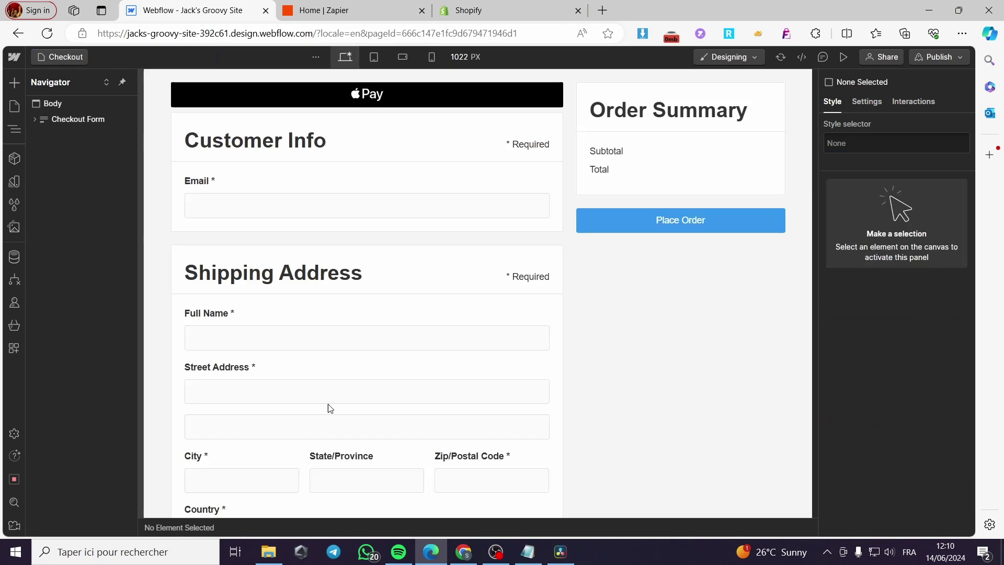
- Open the Checkout (PayPal) page and dismiss its PayPal-disabled notice
{"action": "left_click", "coordinate": [14, 106]}
{"action": "left_click", "coordinate": [80, 448]}
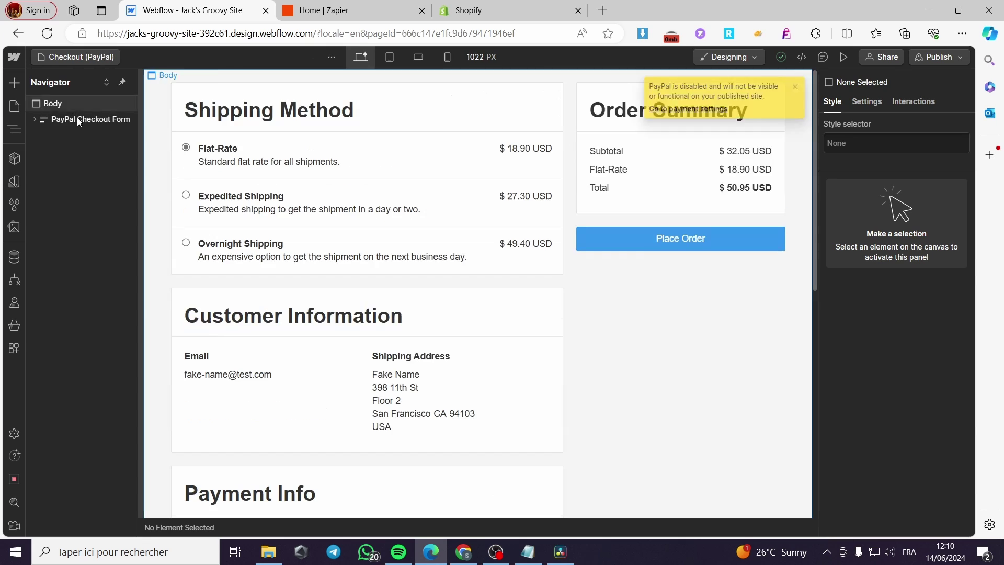
{"action": "left_click", "coordinate": [800, 86]}
- Select the Place Order submit button and inspect its Settings tab
{"action": "left_click", "coordinate": [868, 102]}
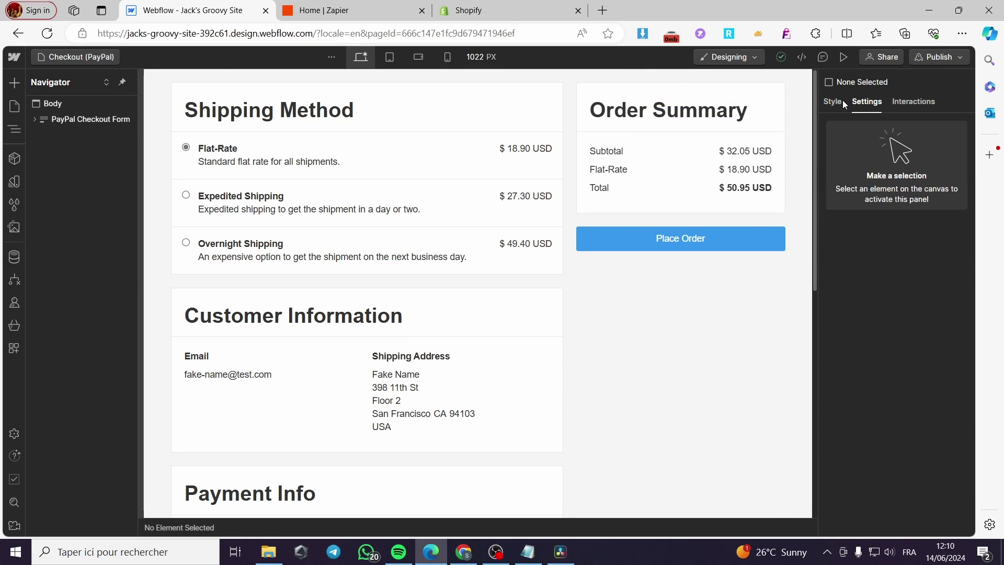
{"action": "left_click", "coordinate": [832, 102]}
{"action": "left_click", "coordinate": [866, 102]}
{"action": "left_click", "coordinate": [683, 243]}
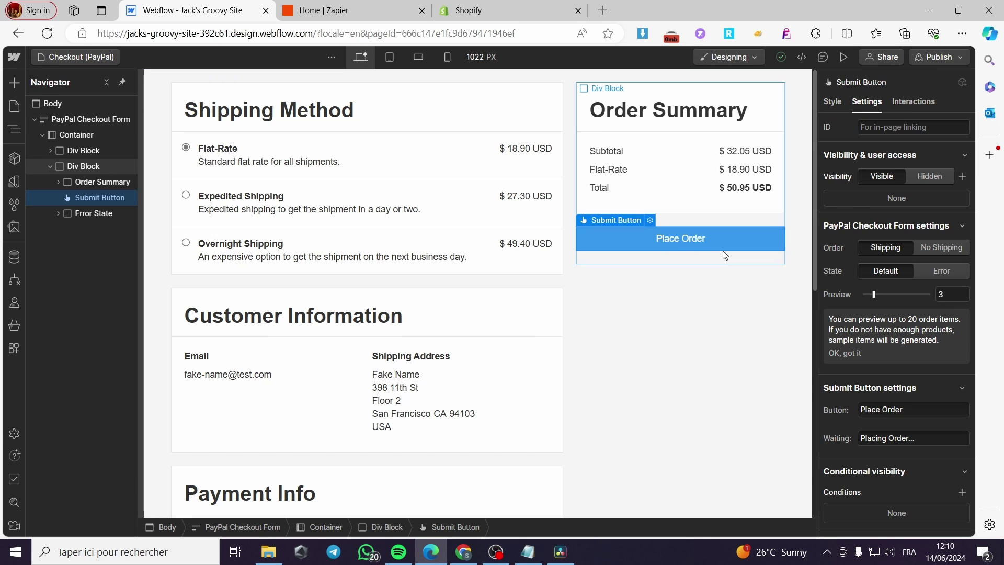
{"action": "scroll", "coordinate": [916, 193], "scroll_direction": "down", "scroll_amount": 3}
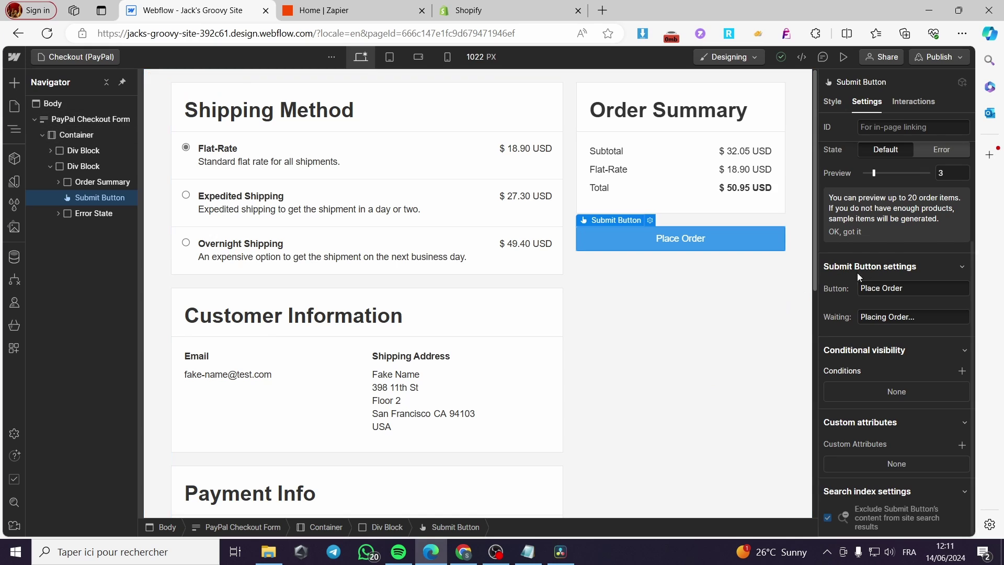
{"action": "scroll", "coordinate": [858, 272], "scroll_direction": "up", "scroll_amount": 3}
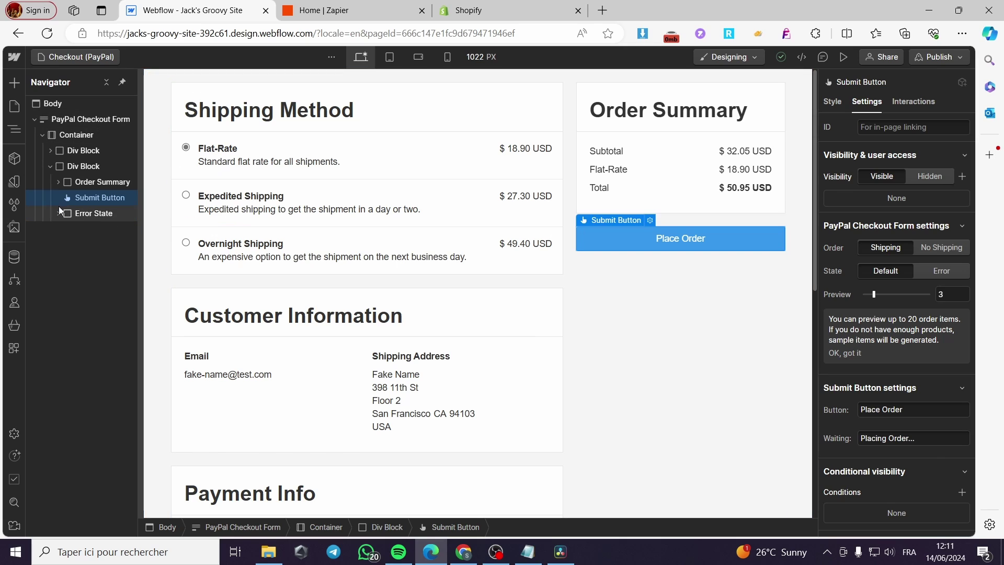
{"action": "left_click", "coordinate": [14, 106]}
- On the Checkout page, set the Place Order submit button's visibility to Hidden
{"action": "left_click", "coordinate": [89, 437]}
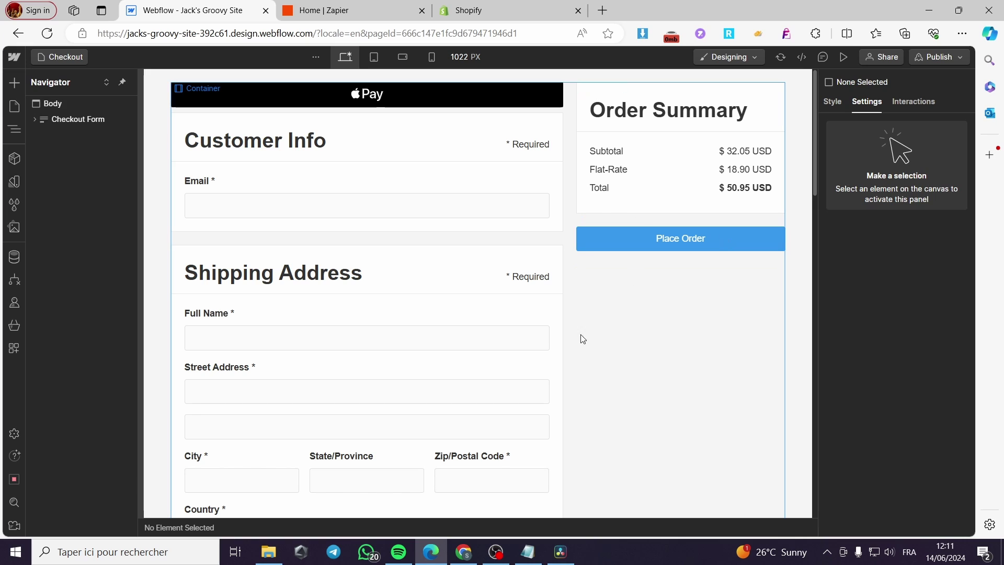
{"action": "scroll", "coordinate": [333, 244], "scroll_direction": "down", "scroll_amount": 1}
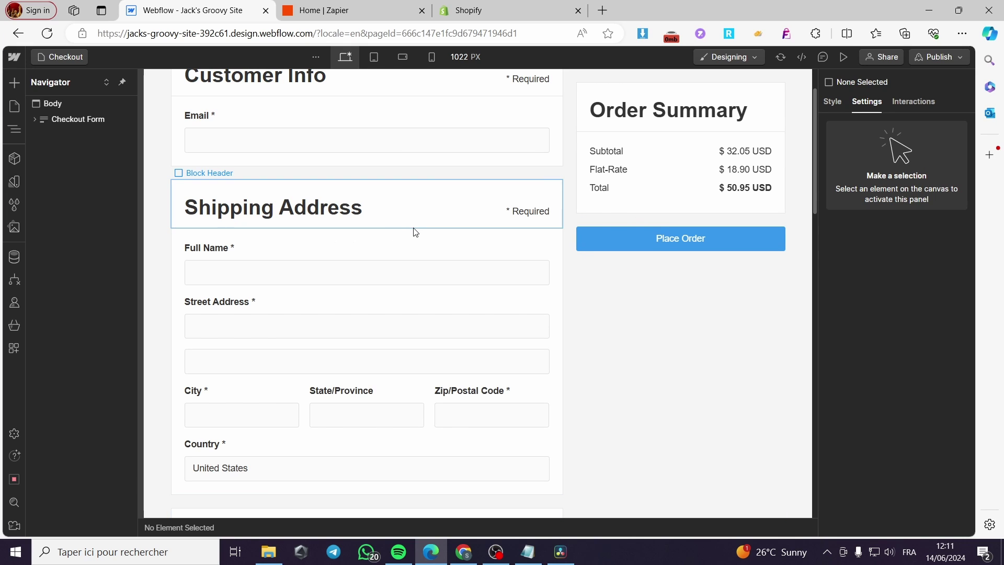
{"action": "scroll", "coordinate": [334, 253], "scroll_direction": "down", "scroll_amount": 5}
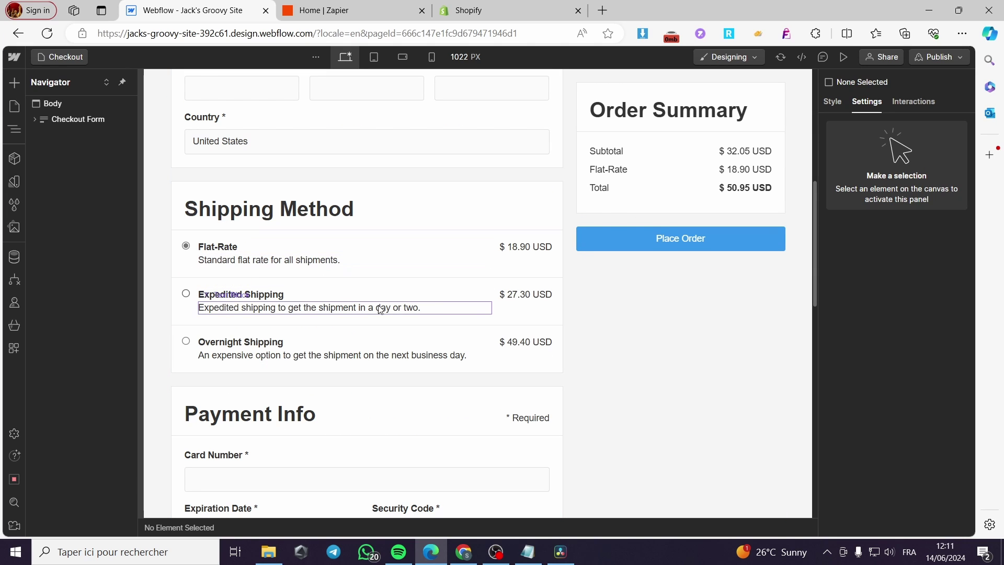
{"action": "scroll", "coordinate": [356, 310], "scroll_direction": "down", "scroll_amount": 8}
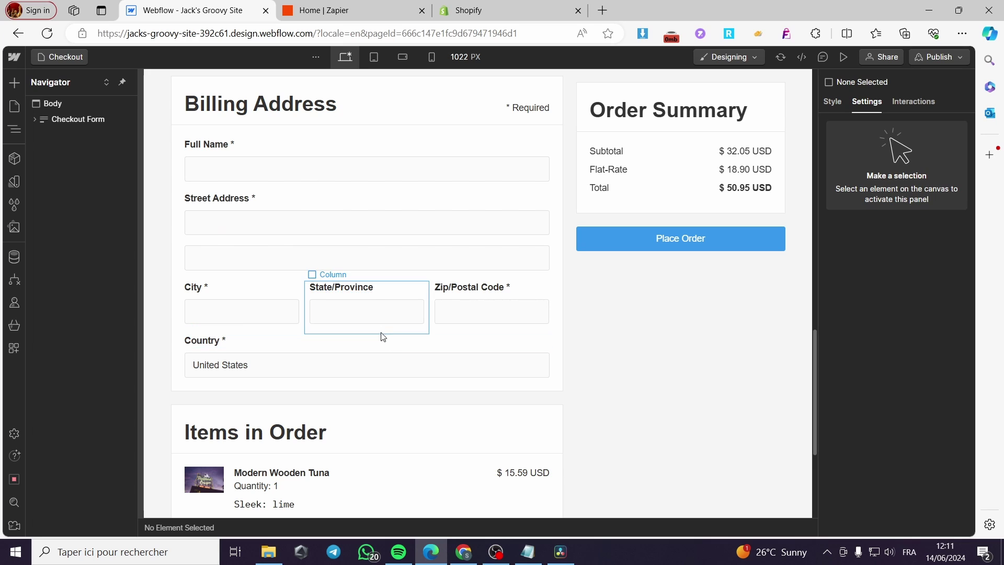
{"action": "scroll", "coordinate": [379, 330], "scroll_direction": "down", "scroll_amount": 3}
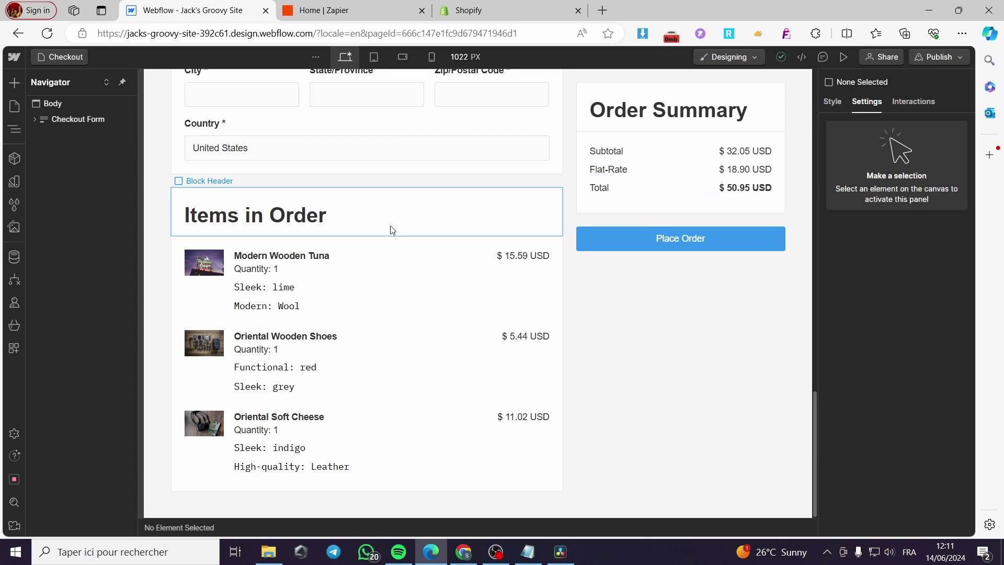
{"action": "scroll", "coordinate": [392, 230], "scroll_direction": "up", "scroll_amount": 10}
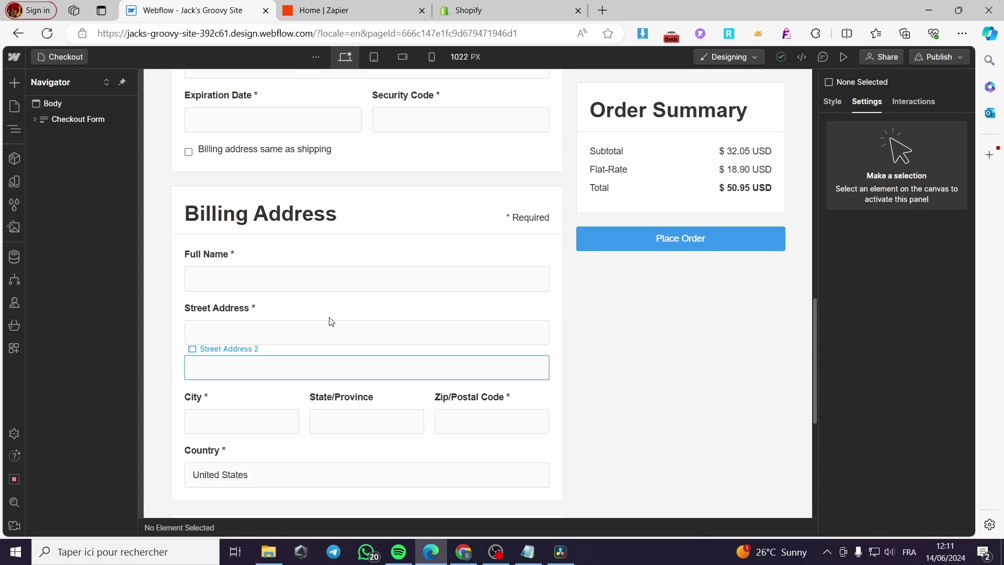
{"action": "left_click", "coordinate": [660, 239]}
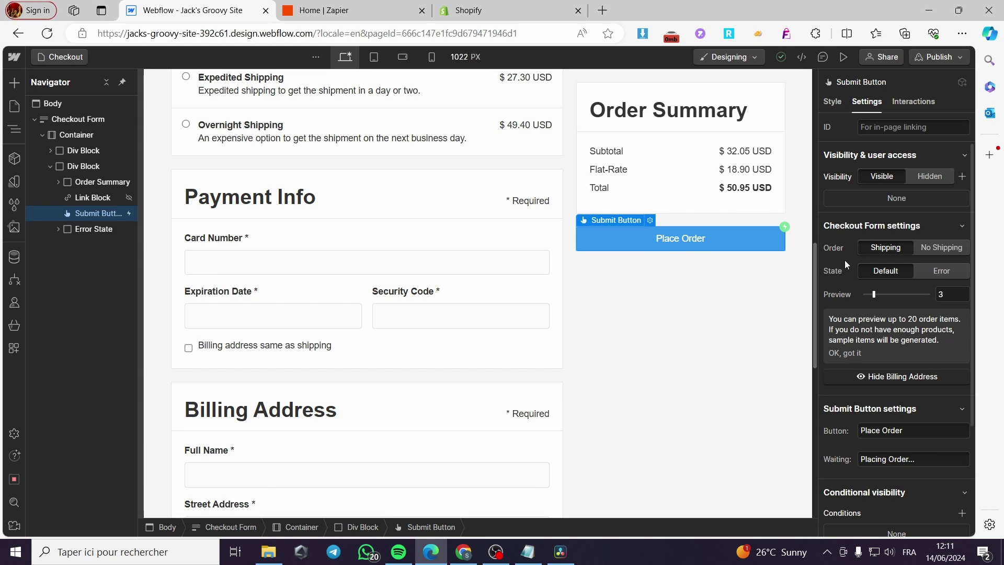
{"action": "left_click", "coordinate": [936, 178]}
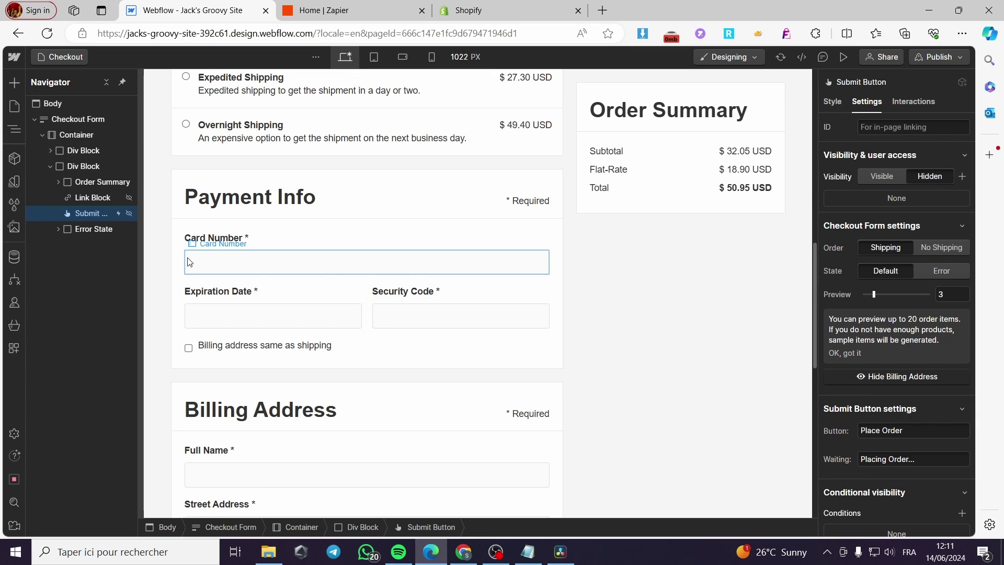
- Place a Button beneath the Order Summary and clear the '#' from its link URL
{"action": "left_click", "coordinate": [16, 83]}
{"action": "scroll", "coordinate": [84, 309], "scroll_direction": "down", "scroll_amount": 5}
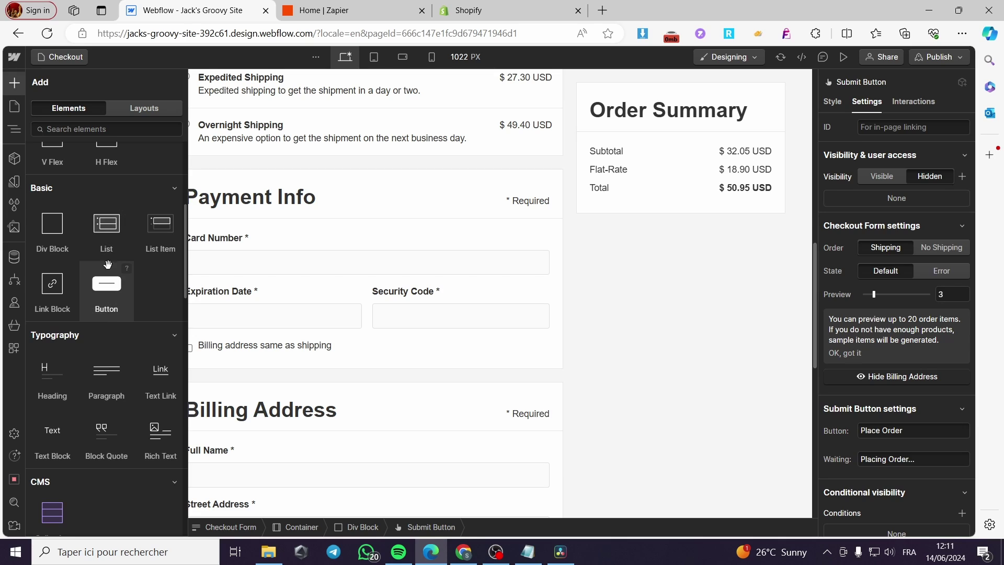
{"action": "left_click", "coordinate": [112, 294]}
{"action": "left_click", "coordinate": [630, 238]}
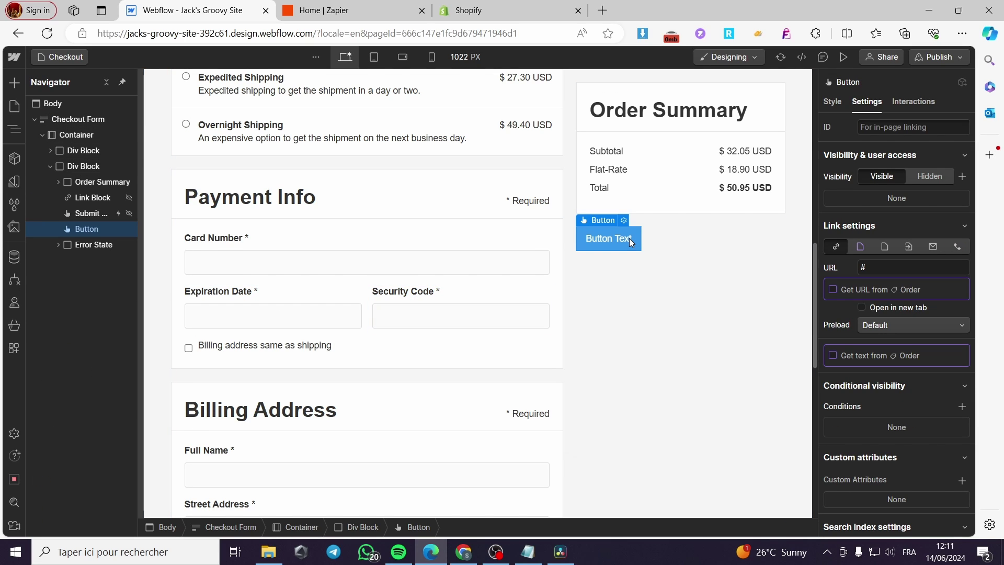
{"action": "left_click_drag", "start_coordinate": [629, 238], "coordinate": [677, 254]}
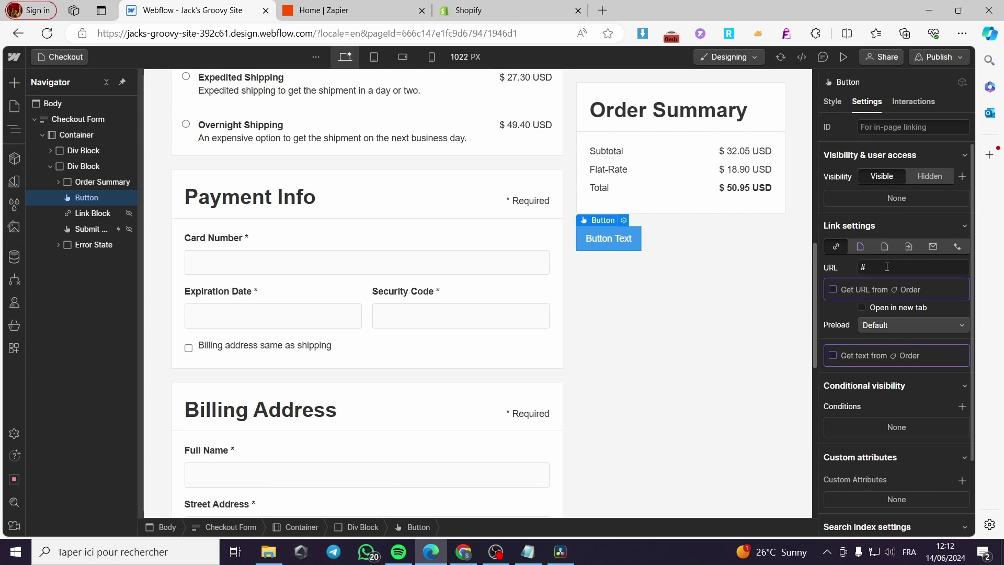
{"action": "key", "text": "BackSpace"}
- Look at the Shopify store admin and store list, then return to the Webflow designer
{"action": "left_click", "coordinate": [470, 7]}
{"action": "left_click", "coordinate": [454, 216]}
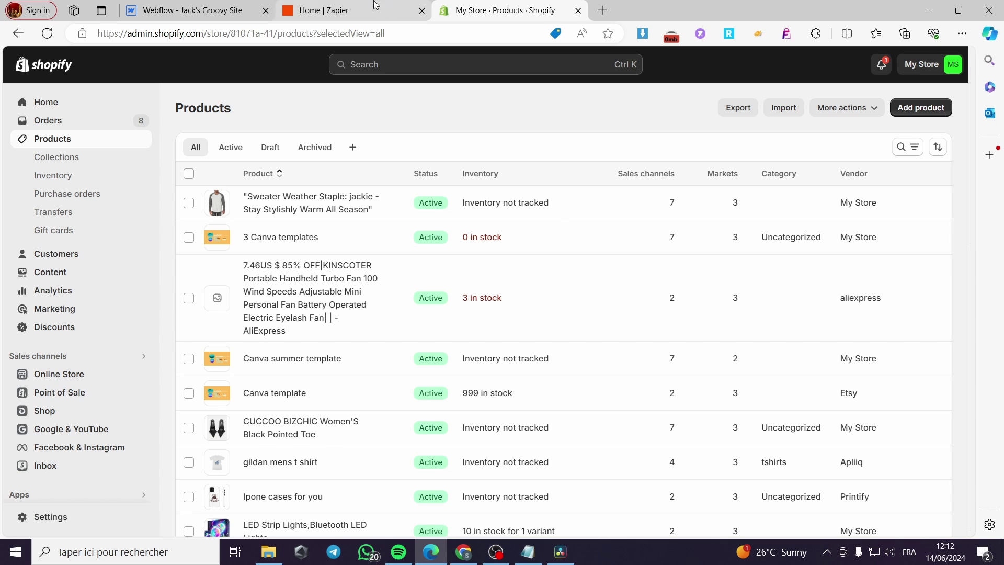
{"action": "left_click", "coordinate": [335, 11]}
{"action": "left_click", "coordinate": [188, 10]}
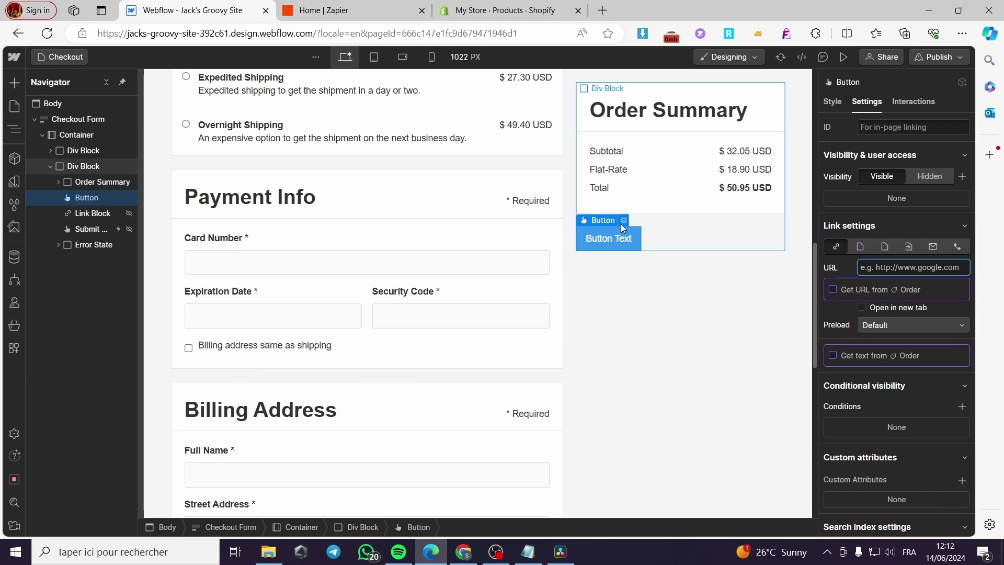
- Add the sweater product to the cart and continue to checkout past the delivery warning
{"action": "left_click", "coordinate": [489, 9]}
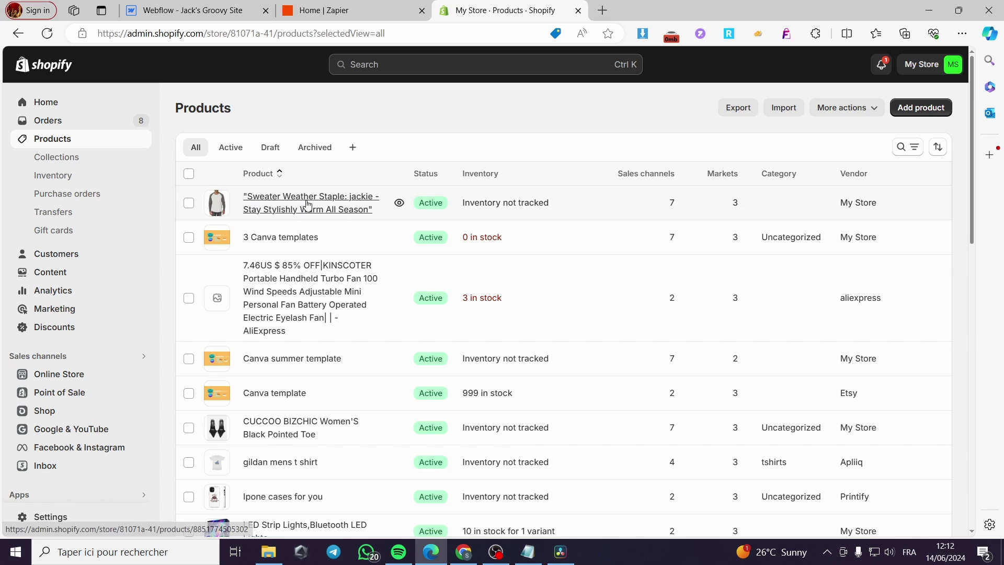
{"action": "left_click", "coordinate": [399, 204]}
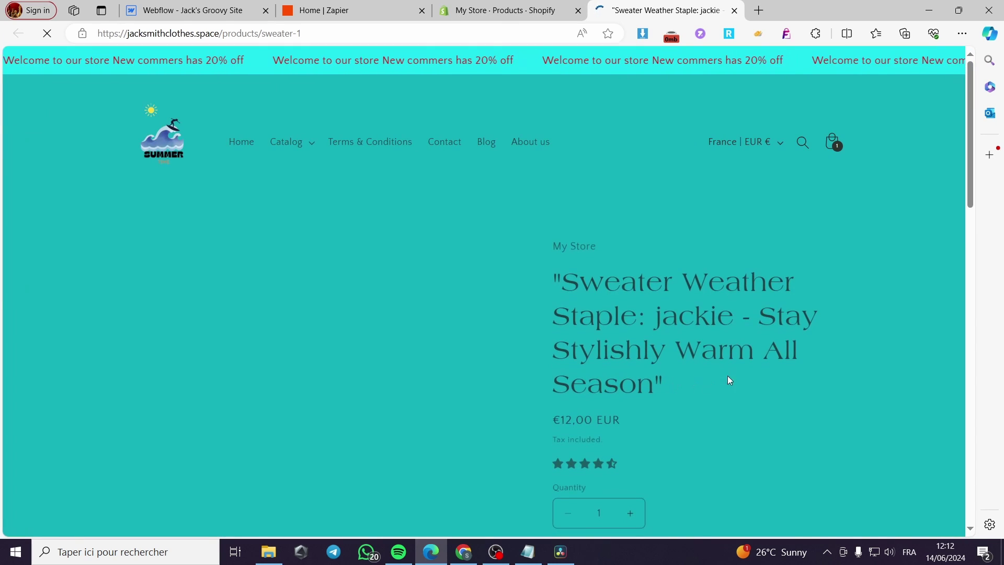
{"action": "scroll", "coordinate": [648, 434], "scroll_direction": "down", "scroll_amount": 1}
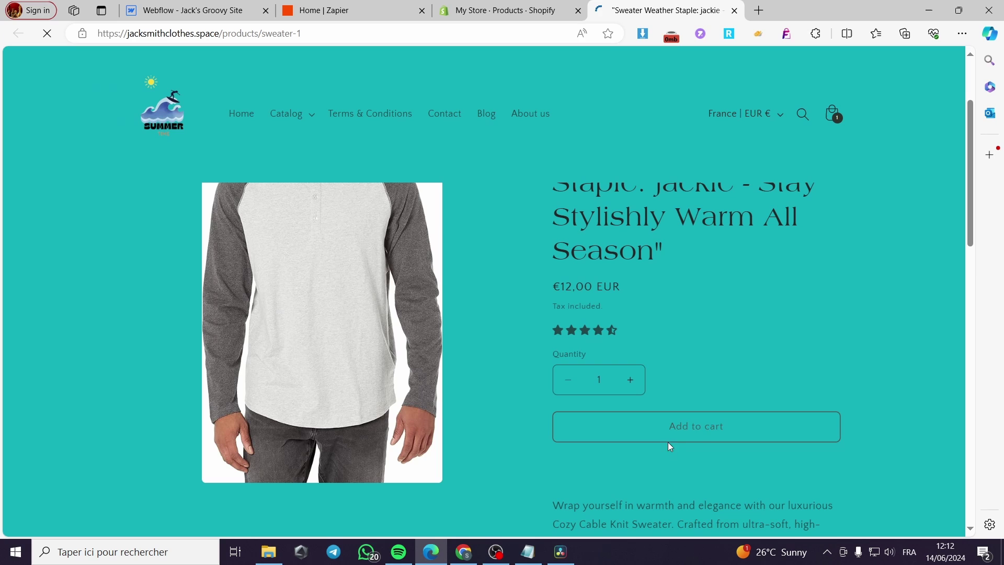
{"action": "left_click", "coordinate": [708, 427]}
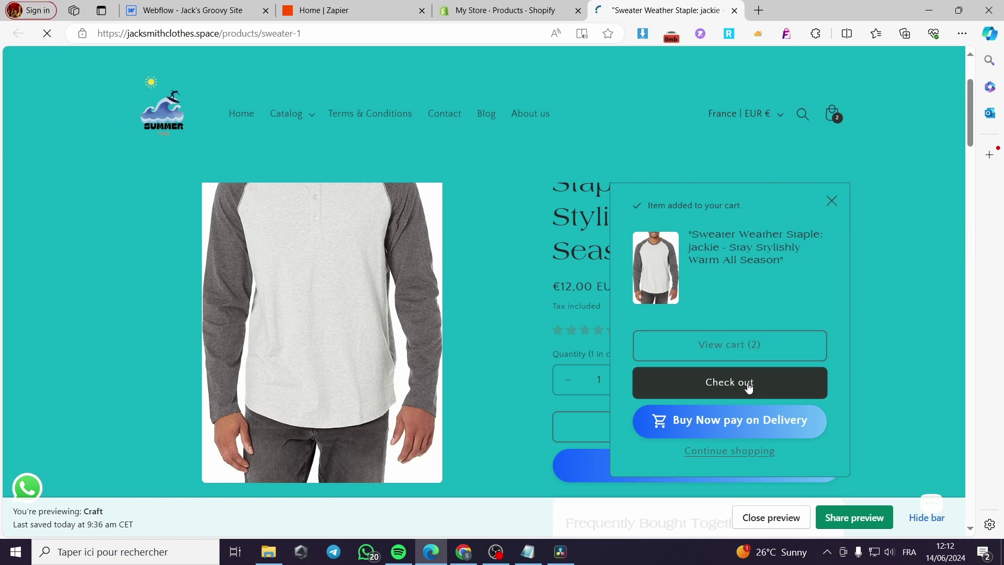
{"action": "left_click", "coordinate": [747, 386]}
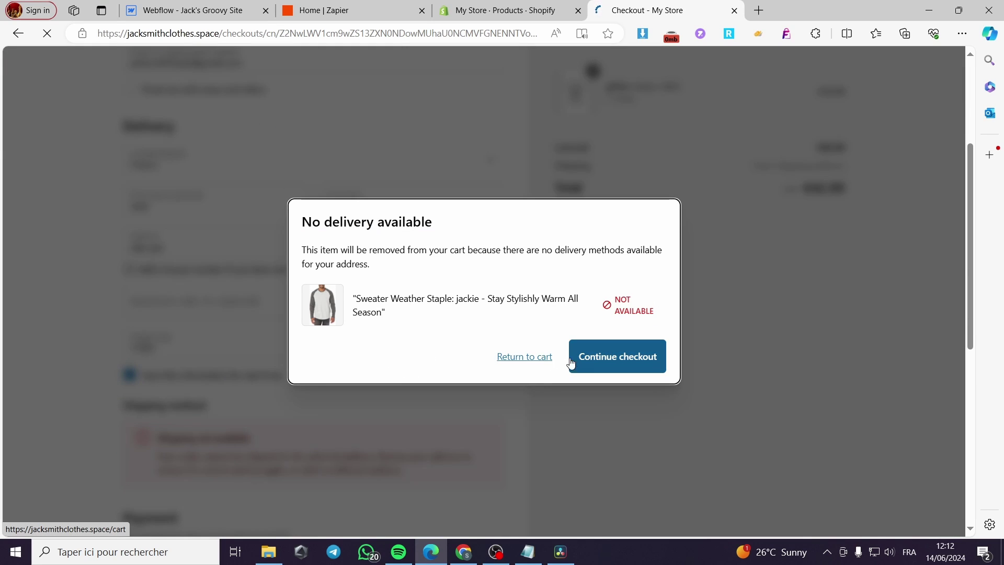
{"action": "left_click", "coordinate": [540, 360]}
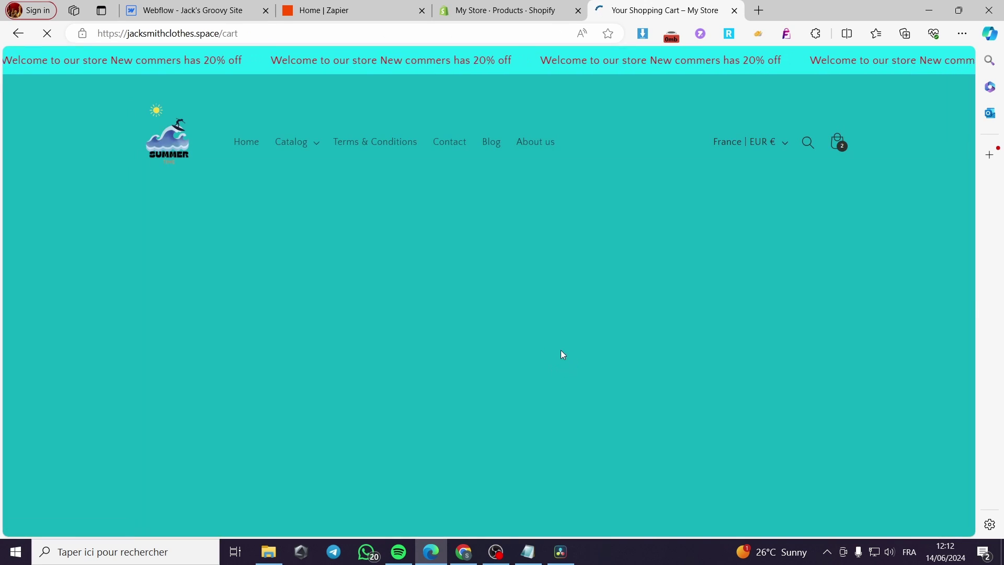
{"action": "left_click", "coordinate": [18, 33]}
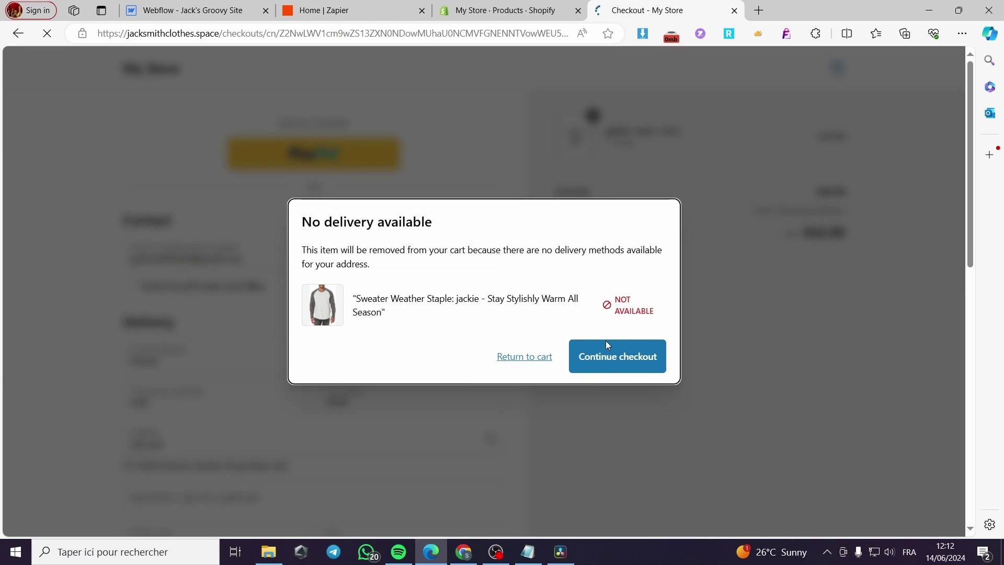
{"action": "left_click", "coordinate": [627, 365]}
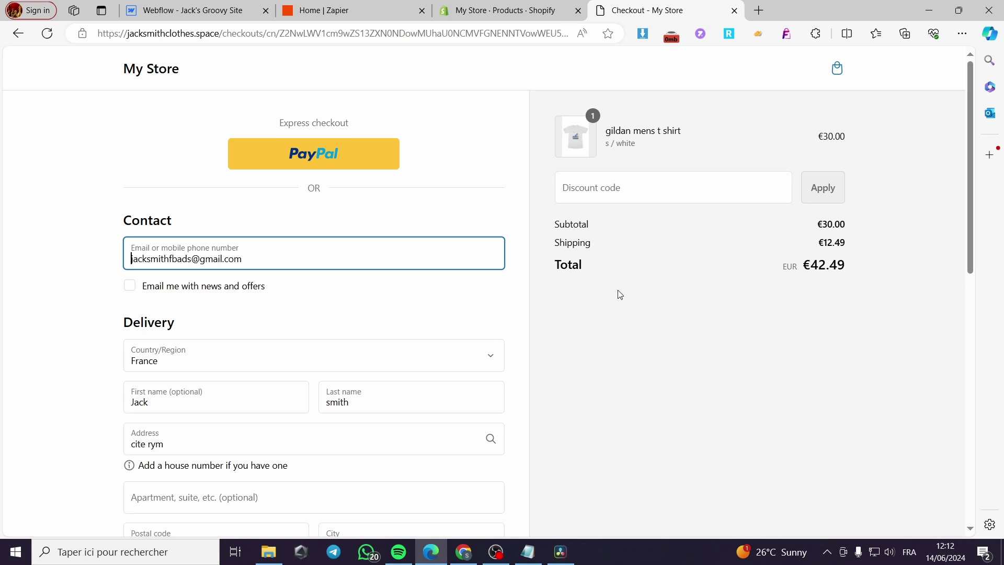
- Copy the Shopify checkout page's web address and go back to the Webflow designer
{"action": "scroll", "coordinate": [358, 321], "scroll_direction": "down", "scroll_amount": 6}
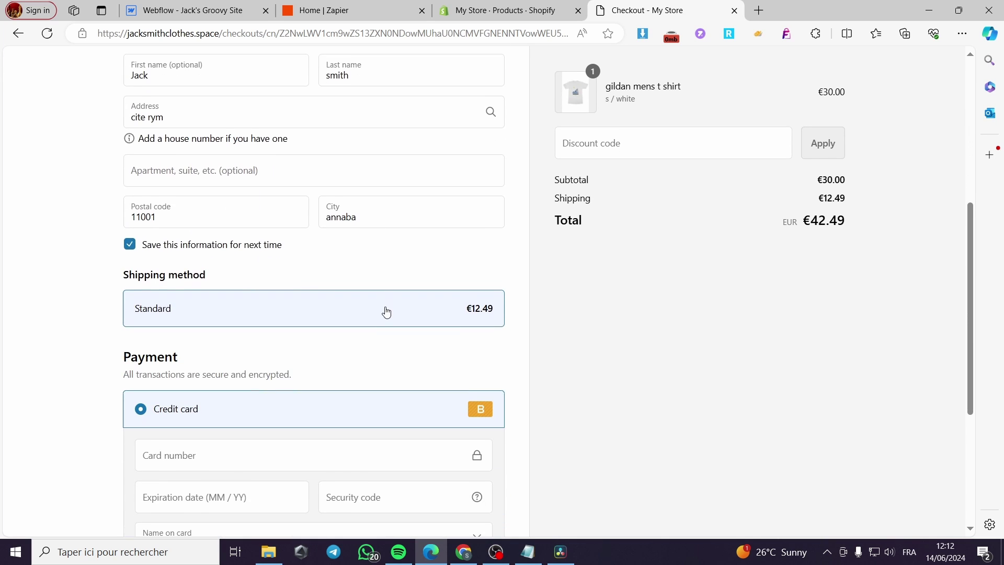
{"action": "scroll", "coordinate": [572, 241], "scroll_direction": "up", "scroll_amount": 6}
{"action": "left_click", "coordinate": [562, 34]}
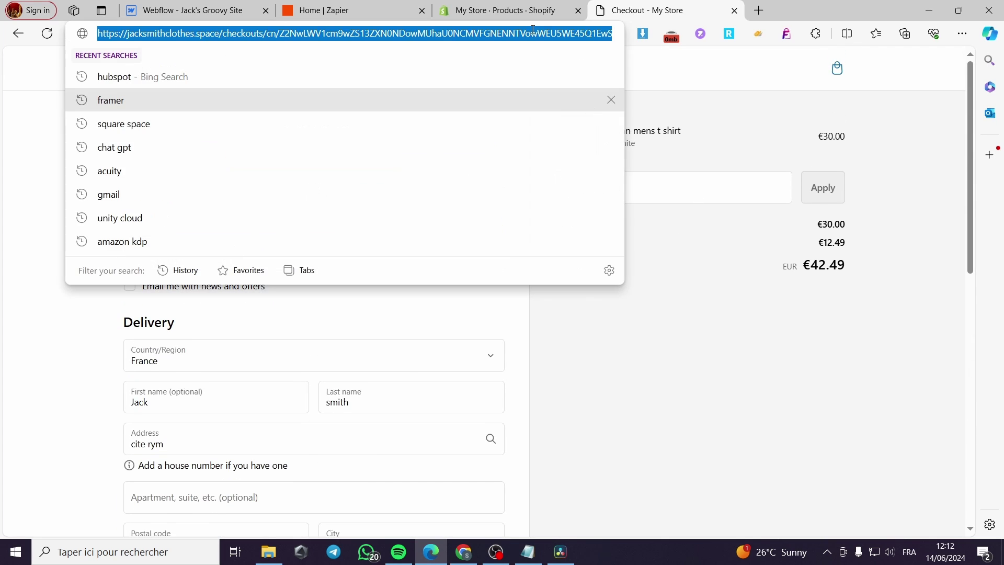
{"action": "left_click", "coordinate": [186, 11]}
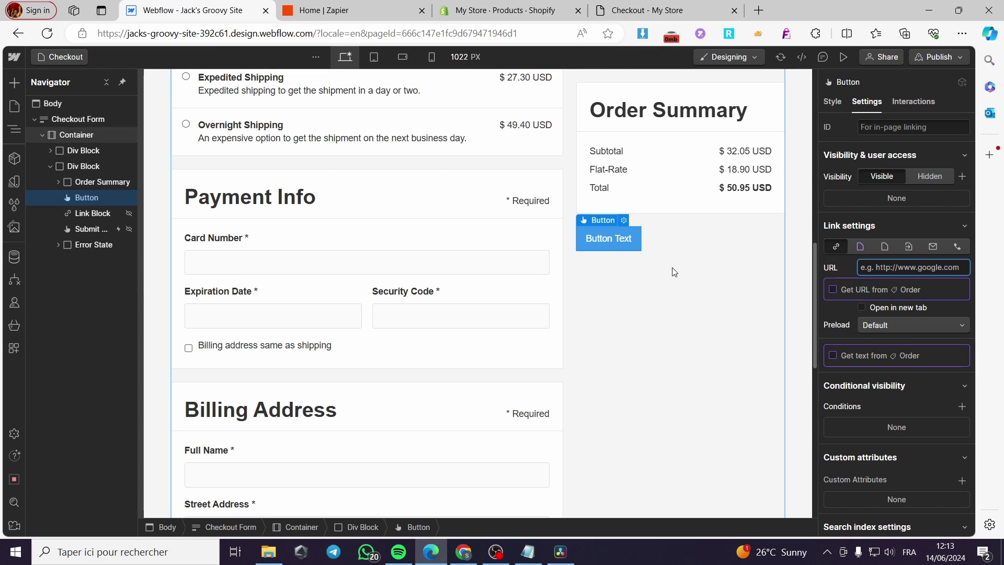
- Paste the copied jacksmithclothes.space checkout address into the button's link URL
{"action": "left_click", "coordinate": [898, 287]}
{"action": "key", "text": "ctrl+v"}
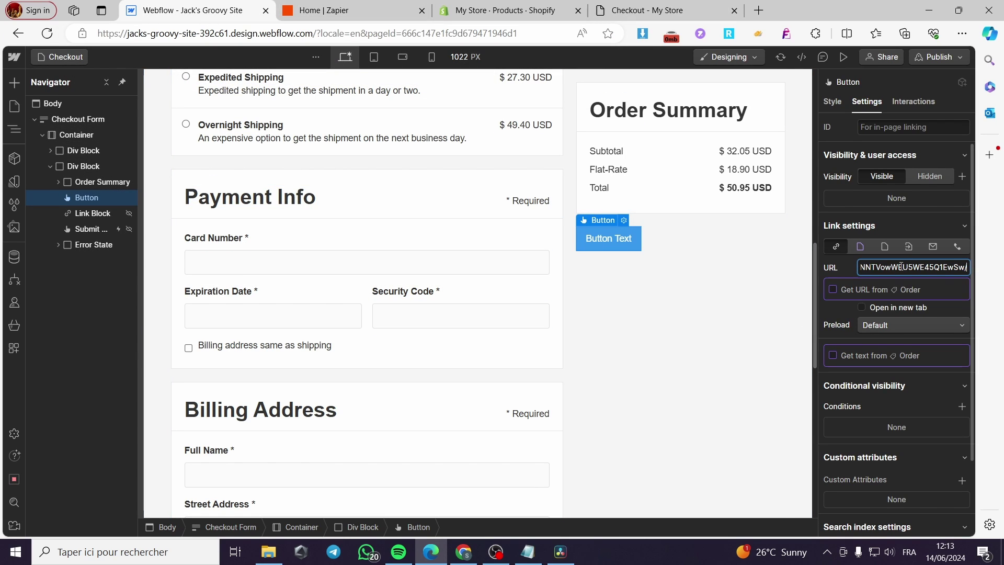
{"action": "left_click", "coordinate": [664, 273]}
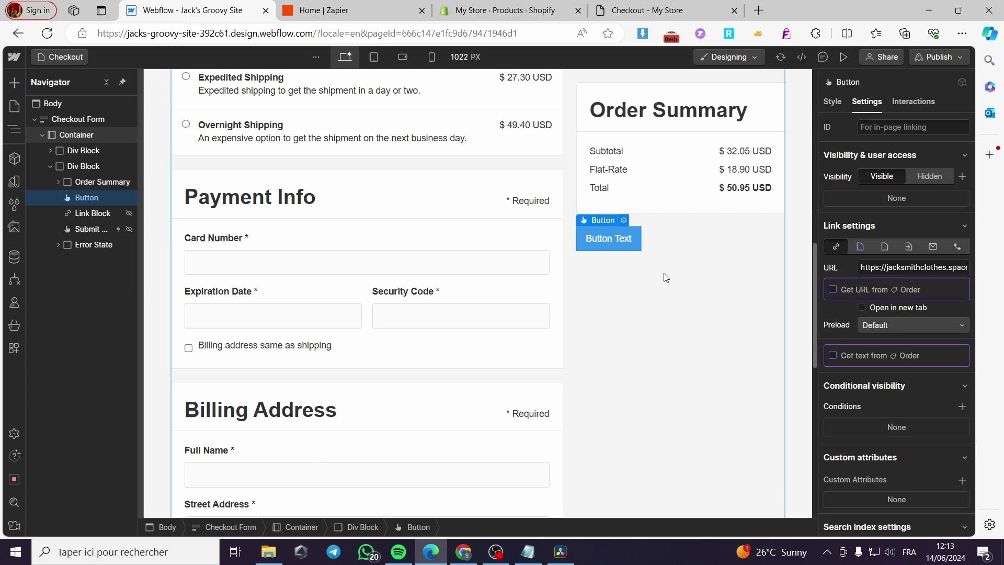
{"action": "left_click", "coordinate": [614, 240]}
{"action": "scroll", "coordinate": [871, 379], "scroll_direction": "down", "scroll_amount": 2}
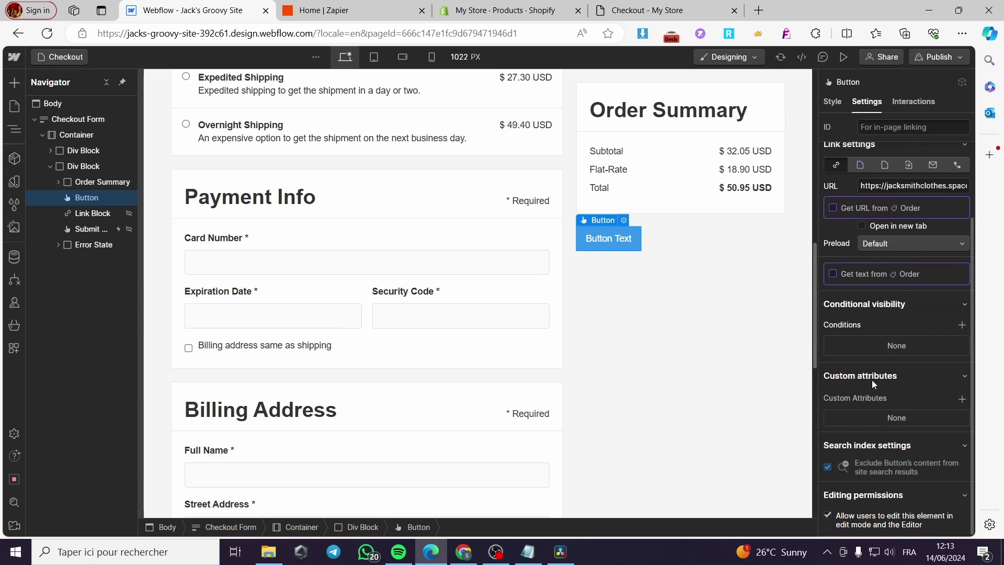
{"action": "scroll", "coordinate": [872, 380], "scroll_direction": "up", "scroll_amount": 2}
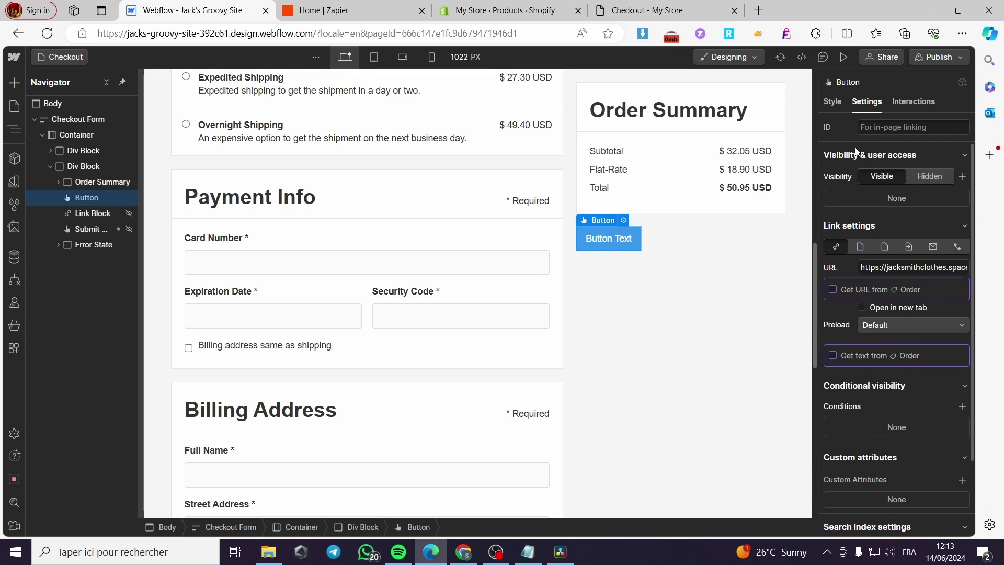
{"action": "left_click", "coordinate": [832, 101]}
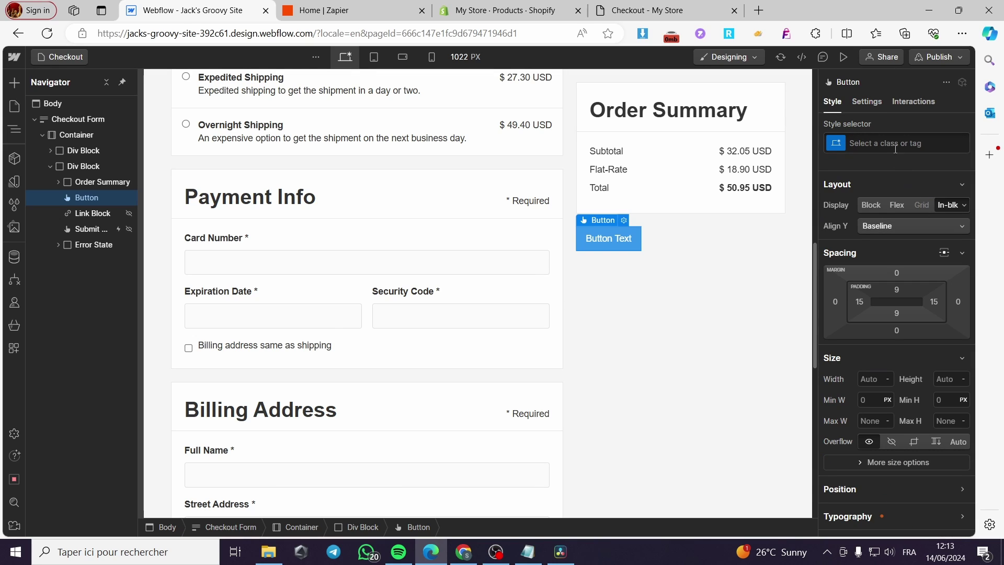
- Change the checkout button's label from 'Button Text' to 'Buy Now'
{"action": "scroll", "coordinate": [921, 302], "scroll_direction": "down", "scroll_amount": 1}
{"action": "scroll", "coordinate": [915, 335], "scroll_direction": "down", "scroll_amount": 1}
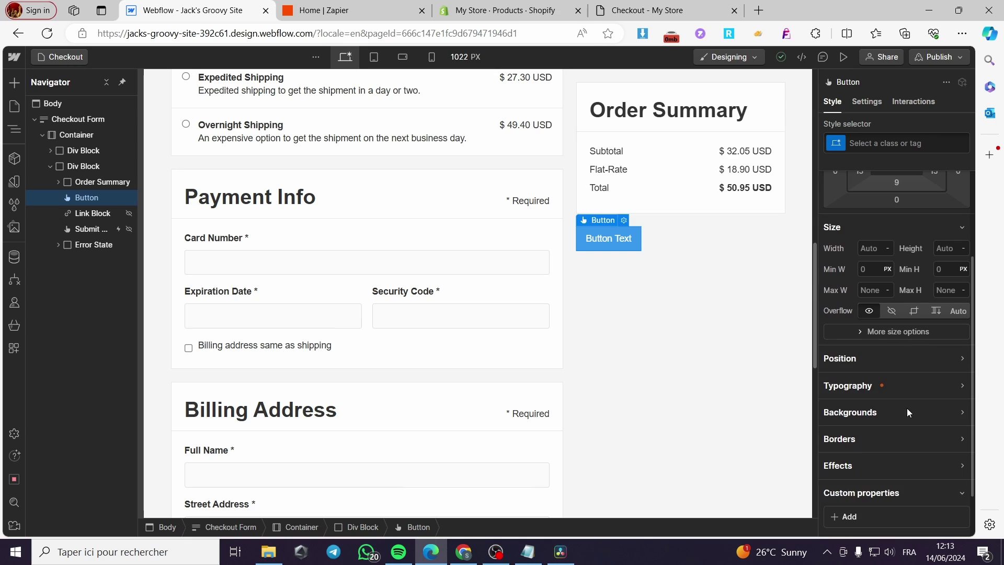
{"action": "left_click", "coordinate": [940, 388]}
{"action": "scroll", "coordinate": [956, 391], "scroll_direction": "down", "scroll_amount": 2}
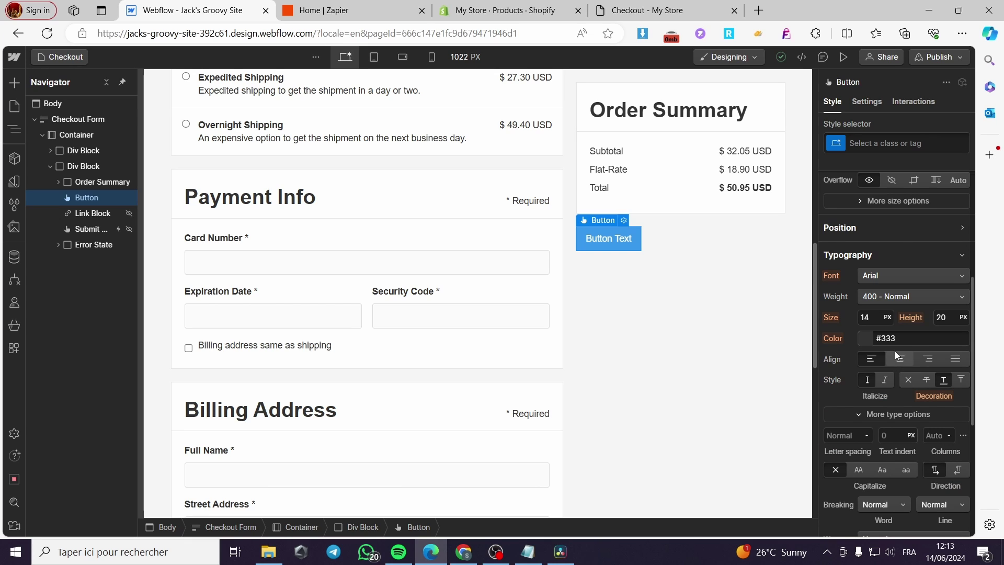
{"action": "scroll", "coordinate": [909, 338], "scroll_direction": "down", "scroll_amount": 2}
{"action": "scroll", "coordinate": [910, 338], "scroll_direction": "down", "scroll_amount": 2}
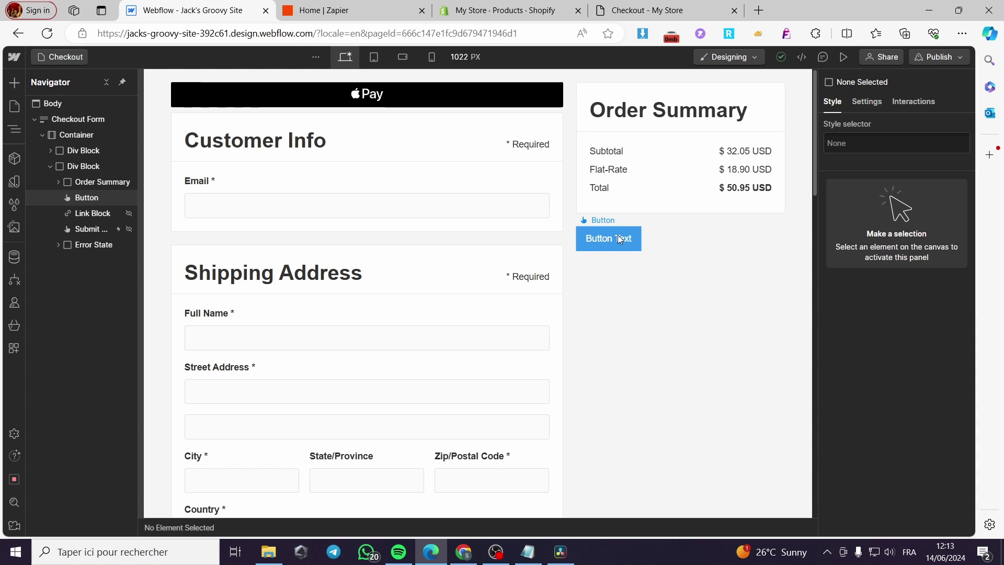
{"action": "double_click", "coordinate": [629, 239]}
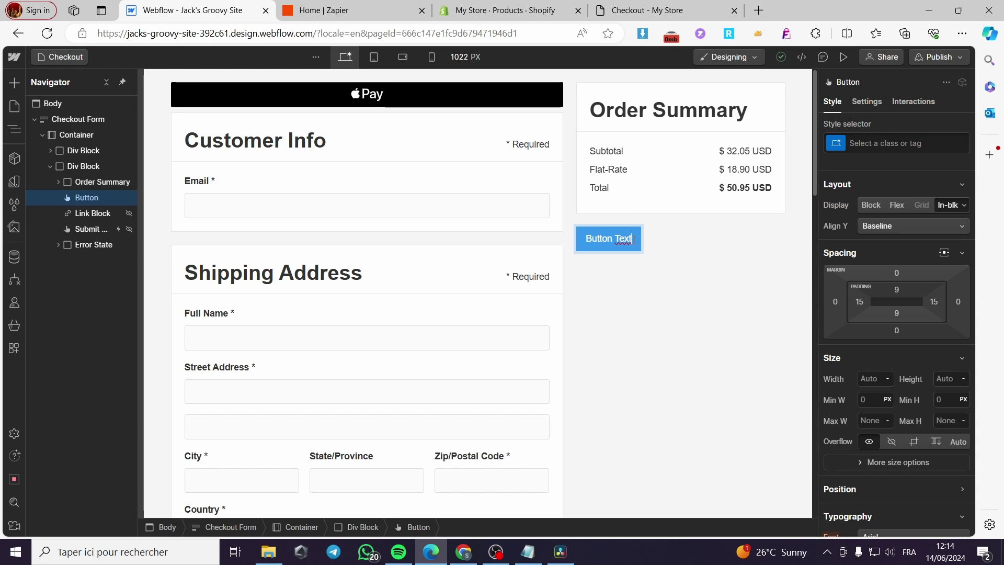
{"action": "left_click_drag", "start_coordinate": [629, 239], "coordinate": [579, 237]}
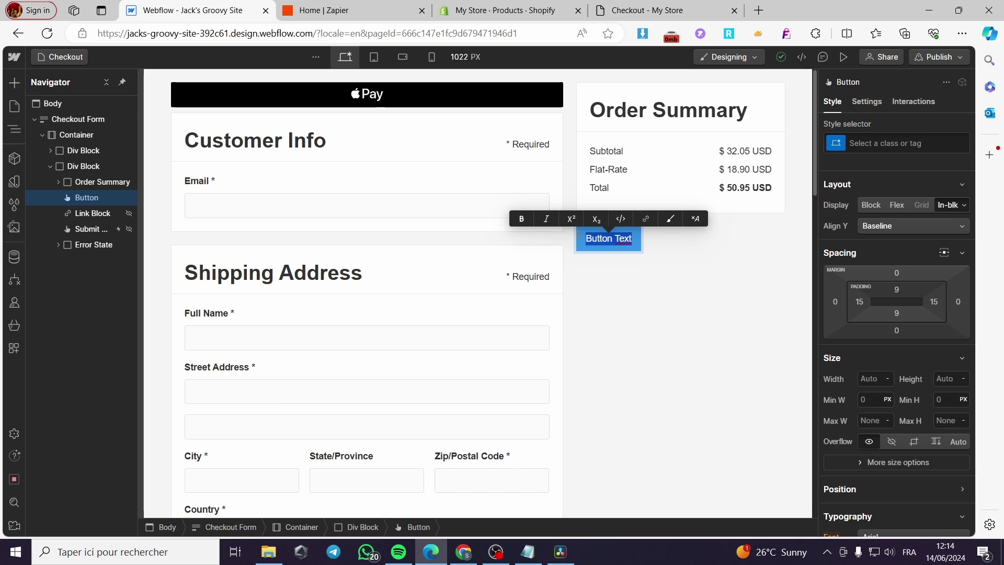
{"action": "type", "text": "Bu"}
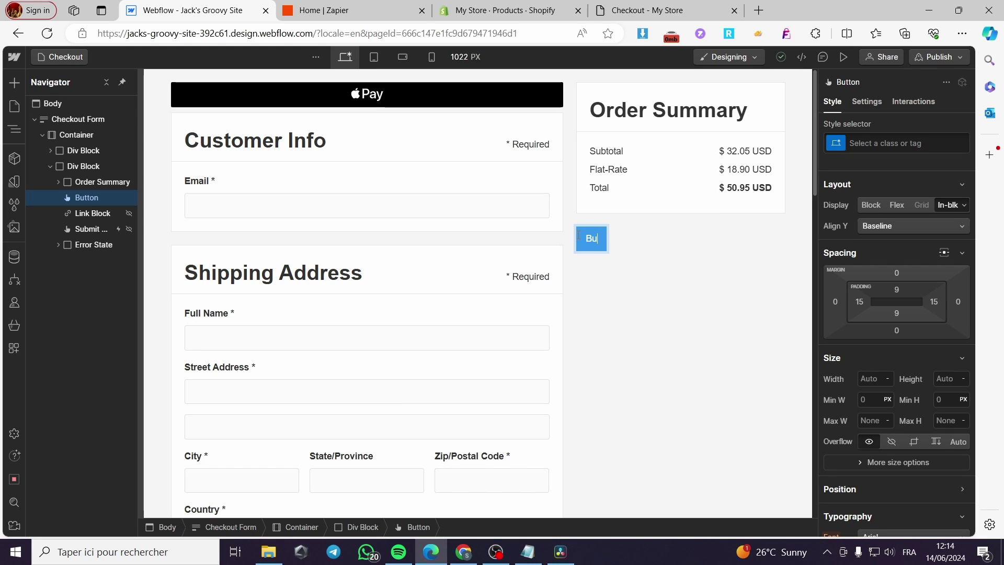
{"action": "type", "text": "y Now"}
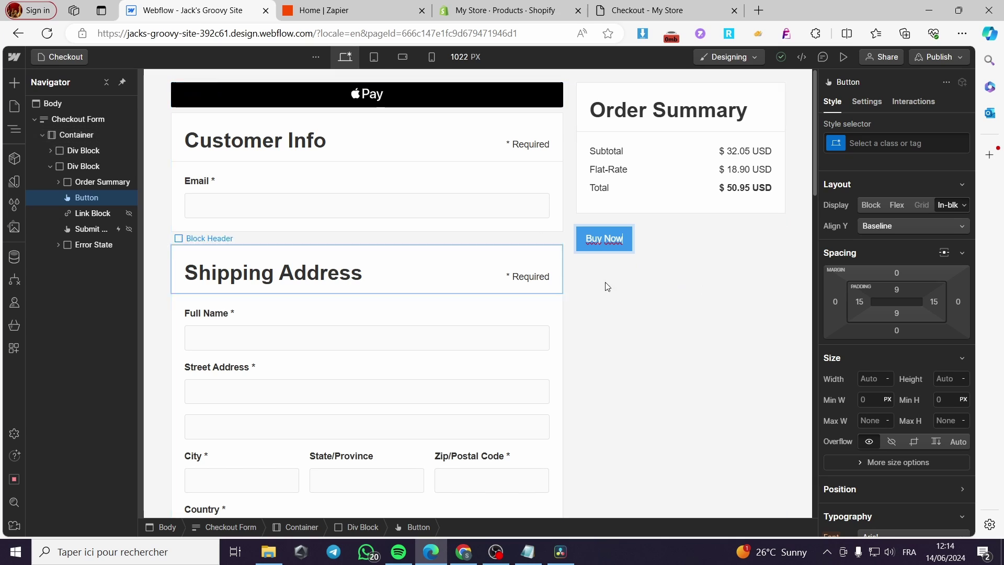
{"action": "left_click", "coordinate": [607, 257]}
{"action": "left_click", "coordinate": [623, 246]}
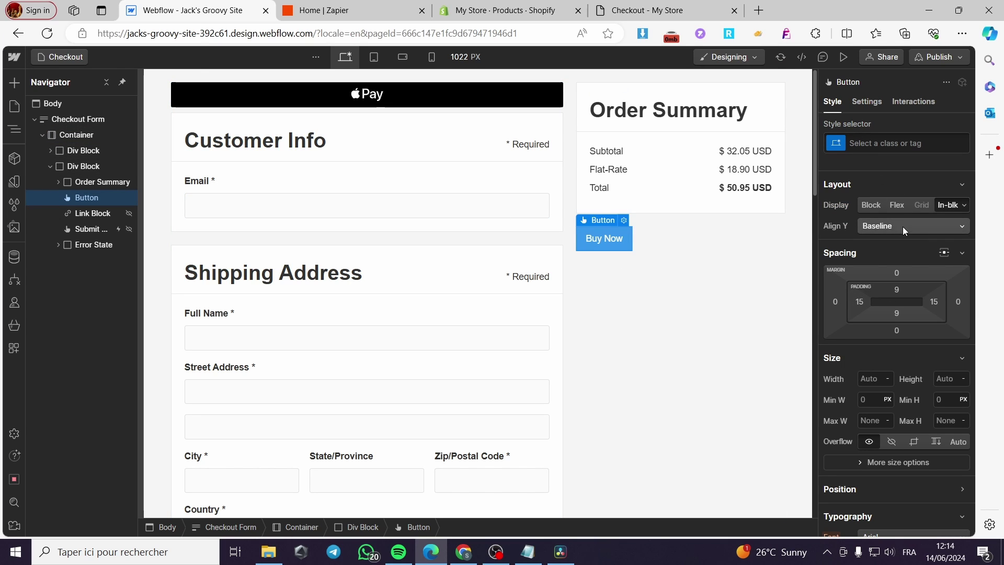
- Set box sizing on the button, creating the Button 3 class, and align it vertically to Middle
{"action": "scroll", "coordinate": [921, 351], "scroll_direction": "down", "scroll_amount": 1}
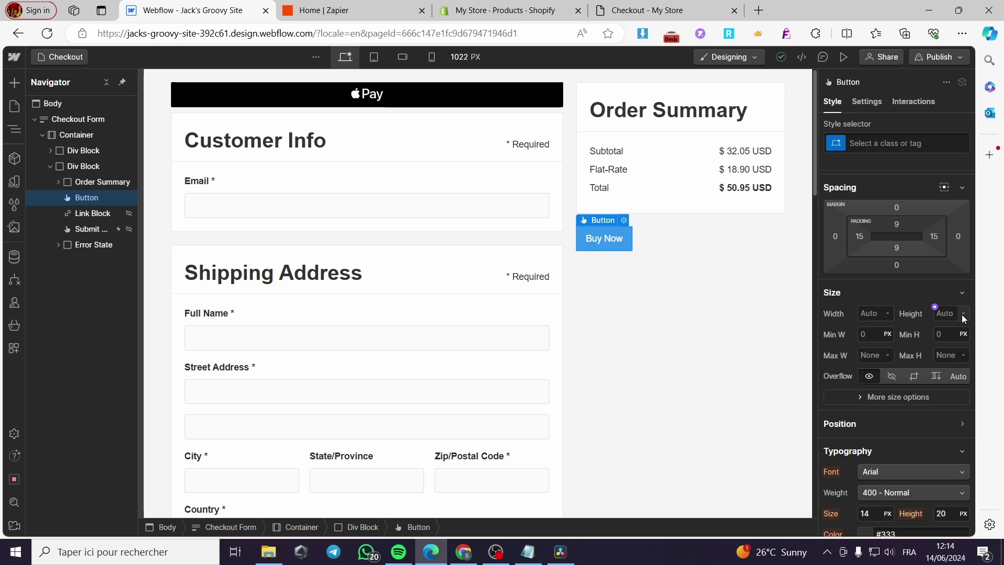
{"action": "scroll", "coordinate": [962, 315], "scroll_direction": "down", "scroll_amount": 1}
{"action": "left_click", "coordinate": [901, 332]}
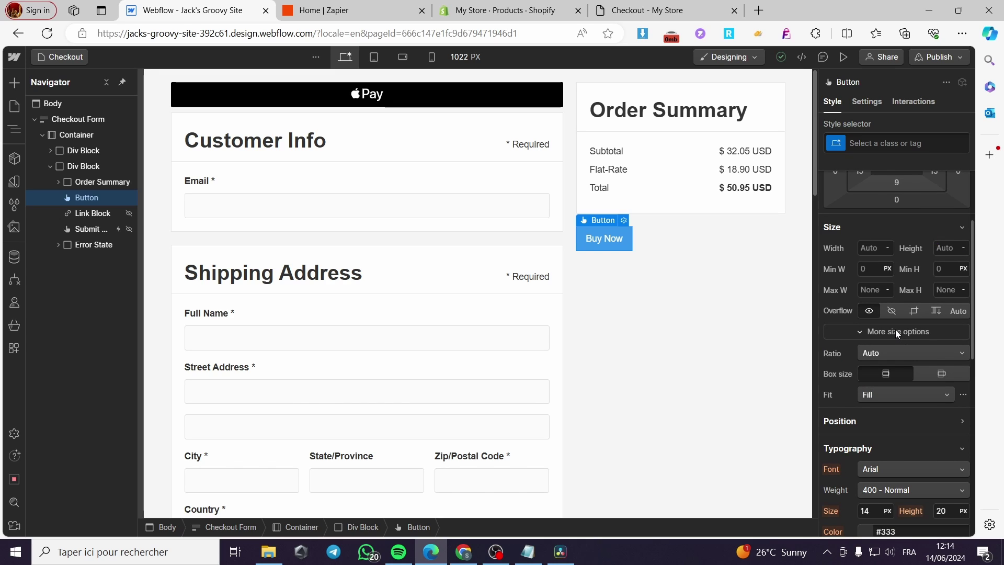
{"action": "left_click", "coordinate": [896, 374]}
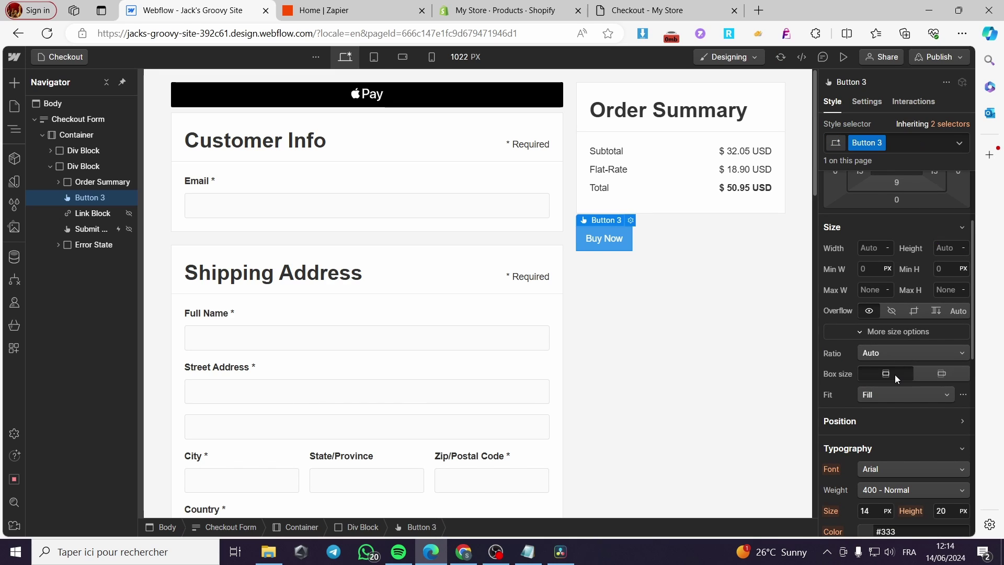
{"action": "scroll", "coordinate": [918, 328], "scroll_direction": "up", "scroll_amount": 2}
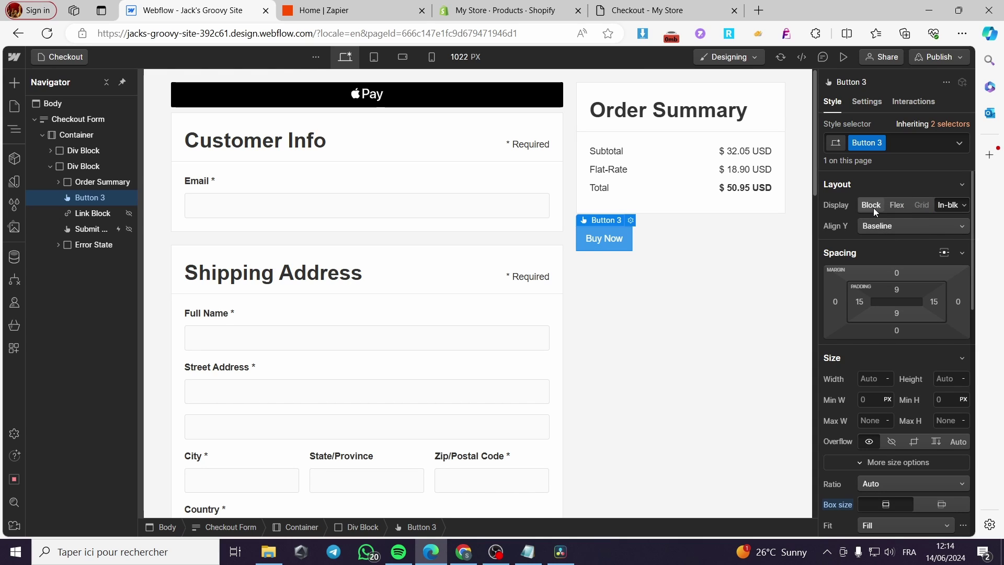
{"action": "left_click", "coordinate": [912, 226]}
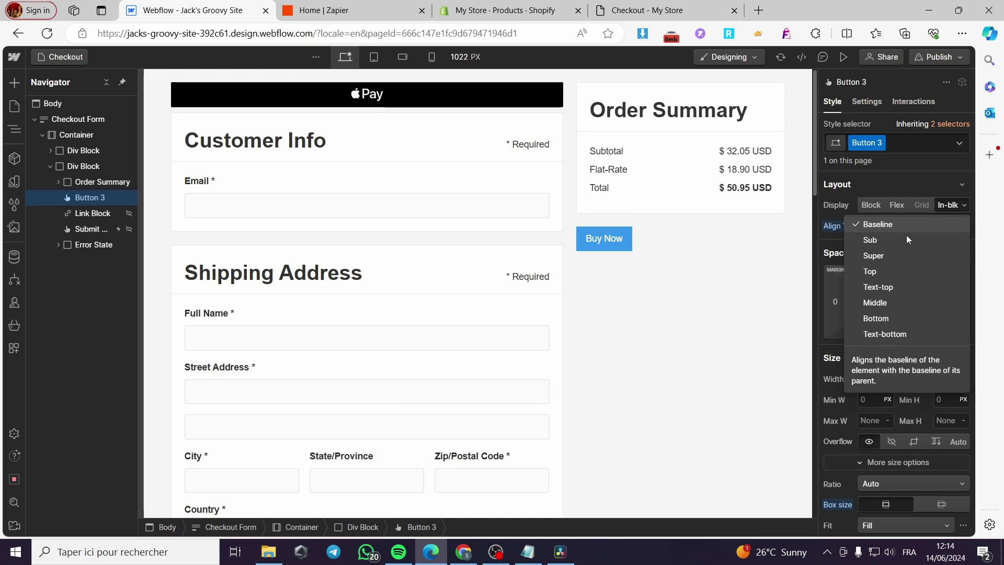
{"action": "left_click", "coordinate": [898, 302]}
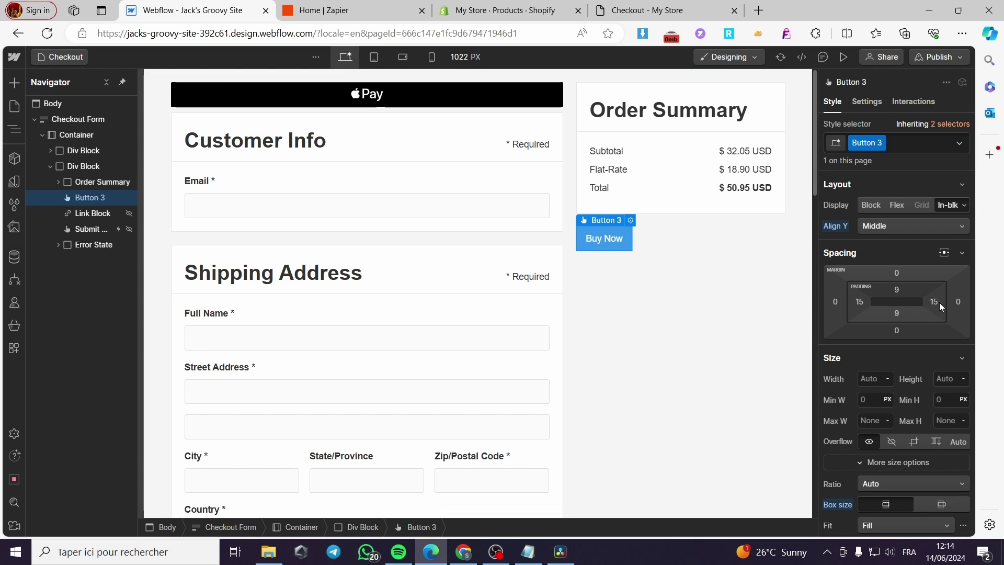
- Try different units for the button width: VH, SVW, EM, VW and SVH
{"action": "scroll", "coordinate": [916, 307], "scroll_direction": "down", "scroll_amount": 3}
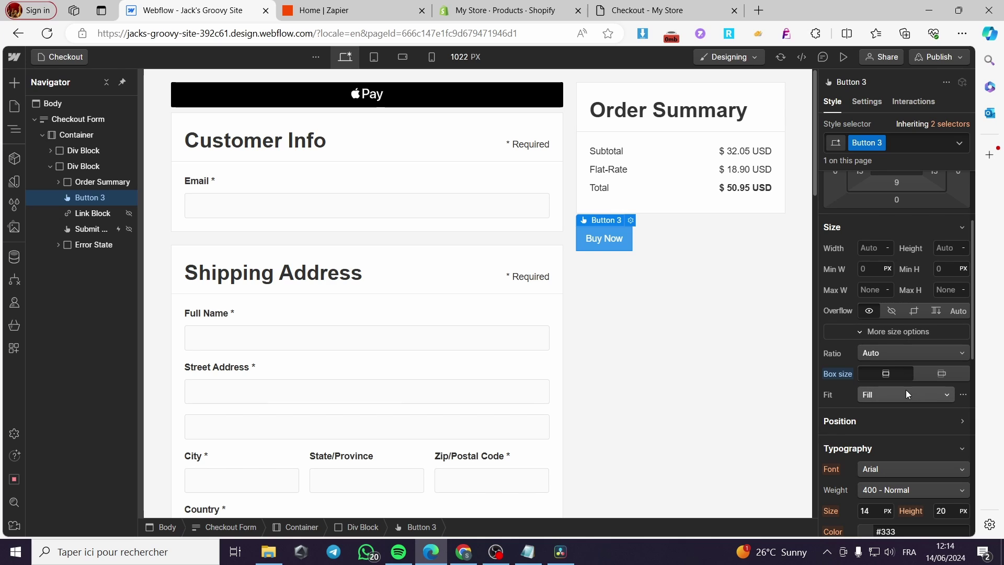
{"action": "scroll", "coordinate": [905, 390], "scroll_direction": "down", "scroll_amount": 3}
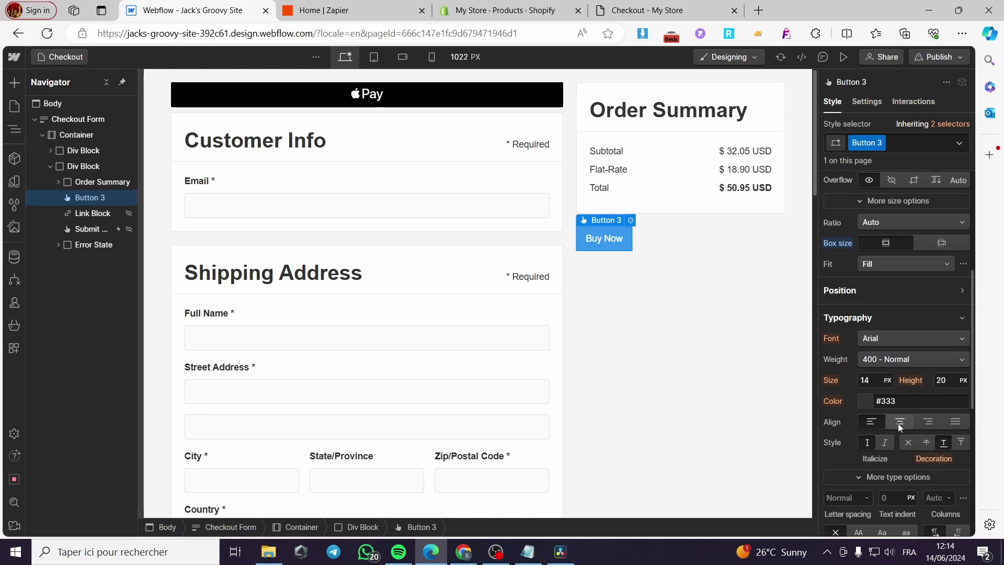
{"action": "scroll", "coordinate": [897, 426], "scroll_direction": "down", "scroll_amount": 5}
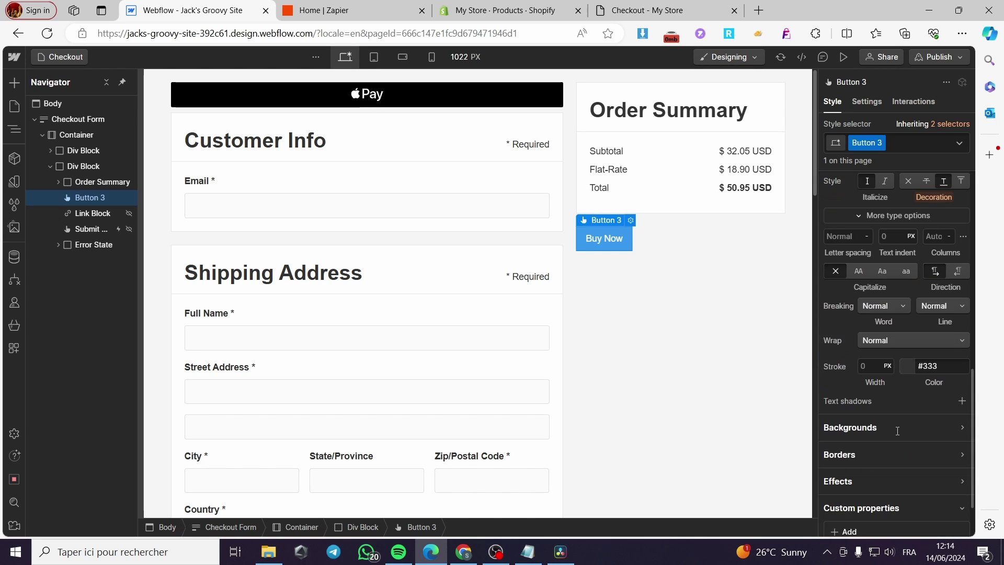
{"action": "scroll", "coordinate": [896, 430], "scroll_direction": "up", "scroll_amount": 10}
{"action": "left_click", "coordinate": [887, 317]}
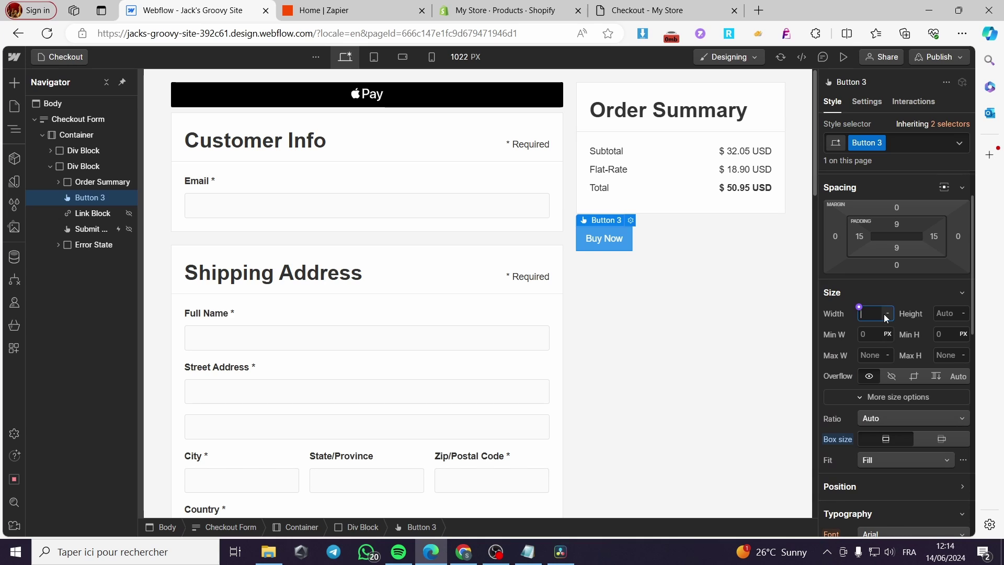
{"action": "left_click", "coordinate": [887, 314]}
{"action": "left_click", "coordinate": [906, 280]}
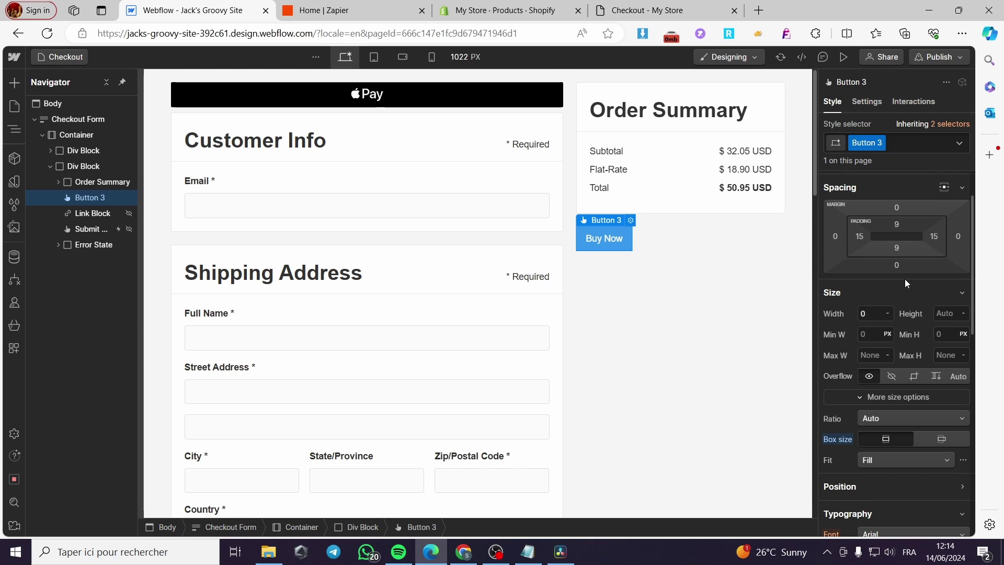
{"action": "type", "text": "8"}
{"action": "left_click", "coordinate": [887, 312]}
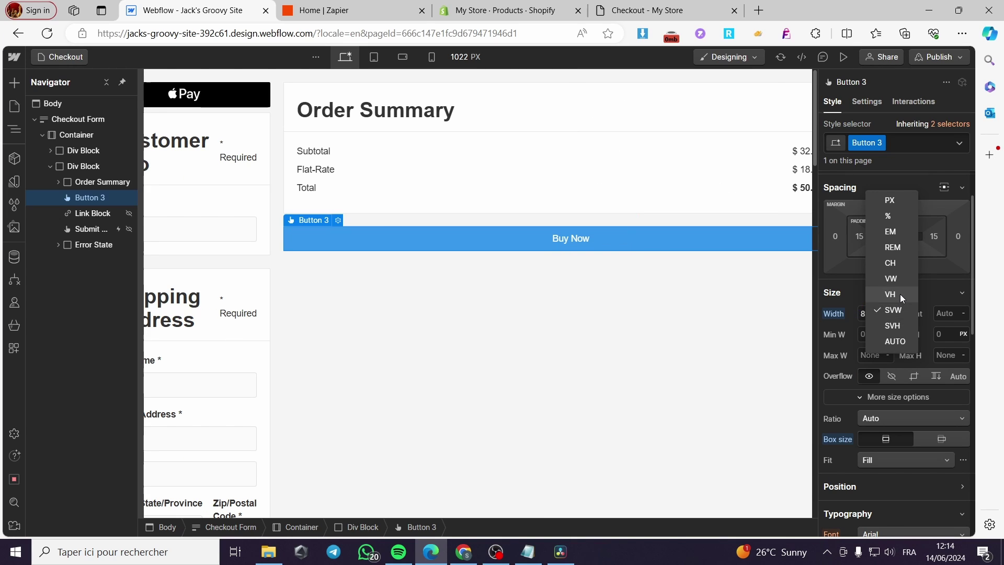
{"action": "left_click", "coordinate": [900, 296]}
{"action": "left_click", "coordinate": [888, 314]}
{"action": "left_click", "coordinate": [887, 311]}
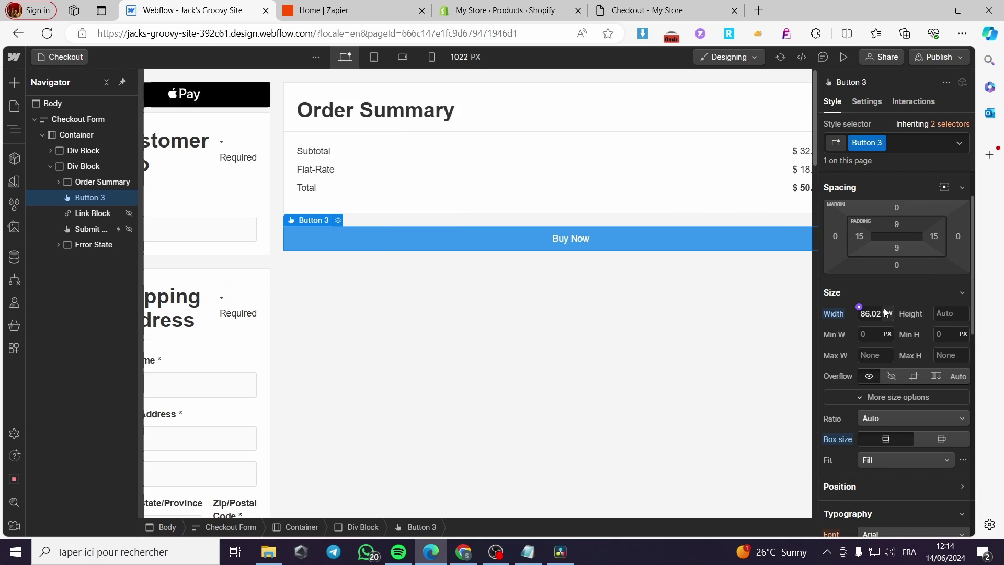
{"action": "left_click", "coordinate": [887, 313]}
{"action": "left_click", "coordinate": [900, 321]}
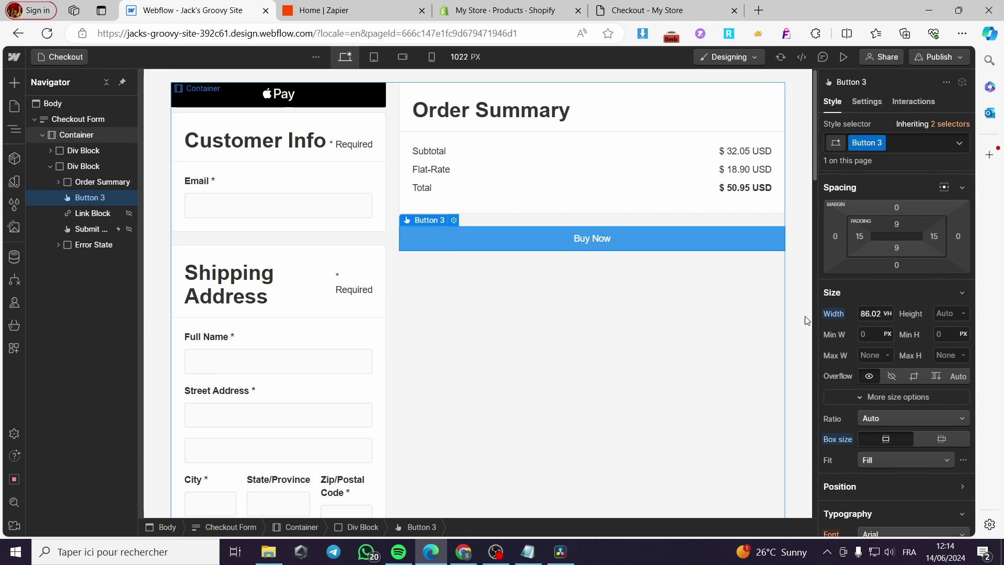
{"action": "left_click", "coordinate": [887, 314]}
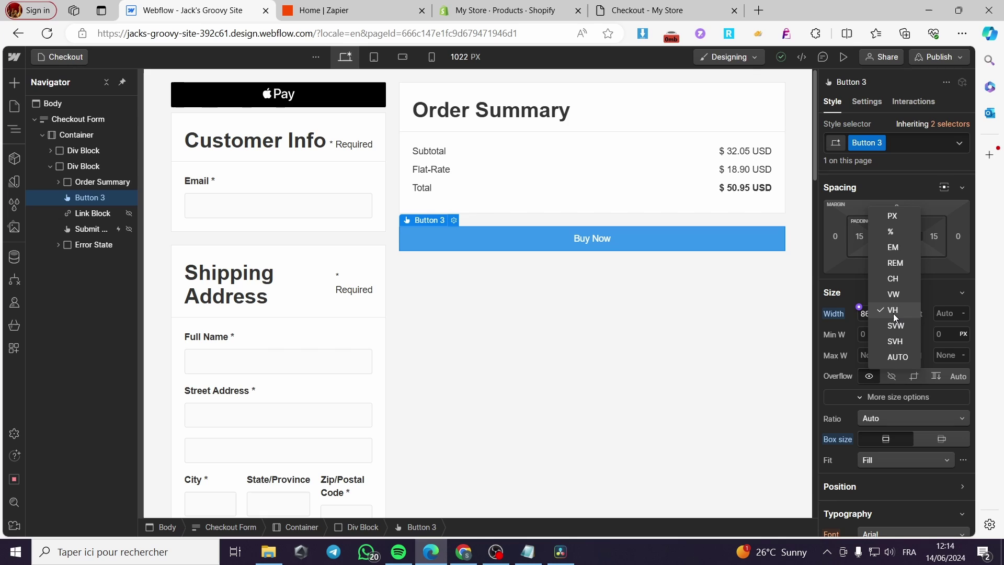
{"action": "left_click", "coordinate": [898, 246]}
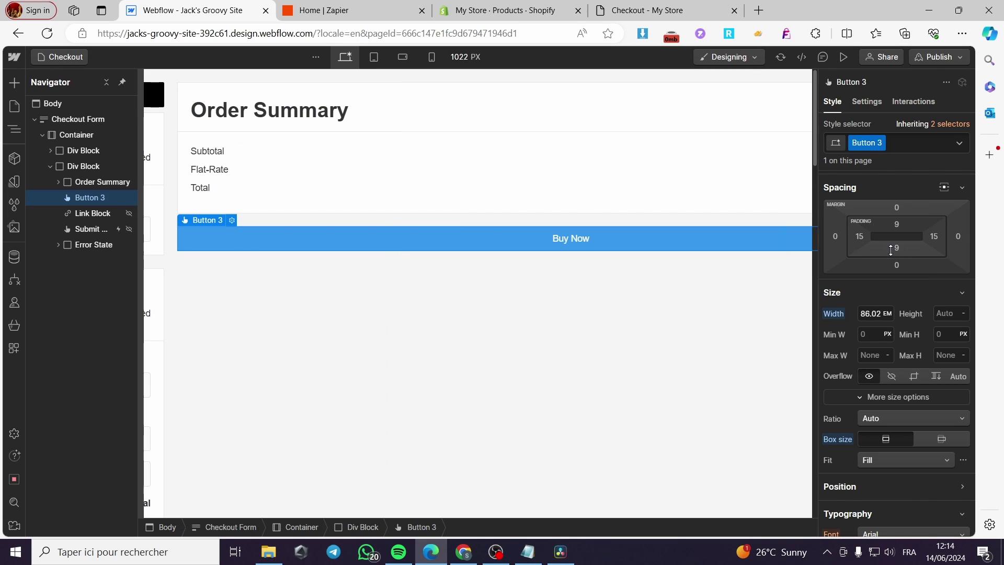
{"action": "left_click", "coordinate": [887, 314]}
{"action": "left_click", "coordinate": [896, 349]}
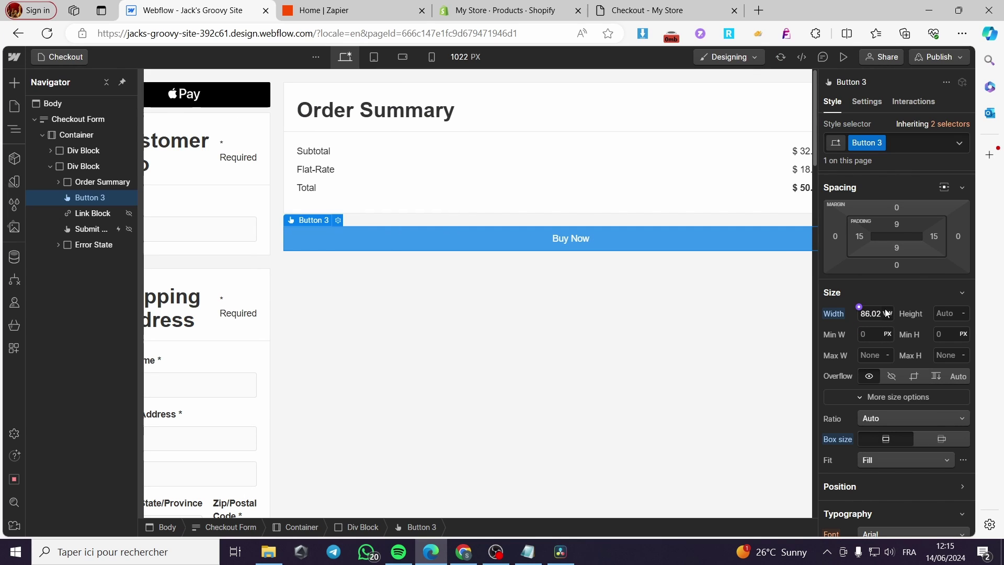
{"action": "left_click", "coordinate": [887, 314]}
{"action": "left_click", "coordinate": [890, 353]}
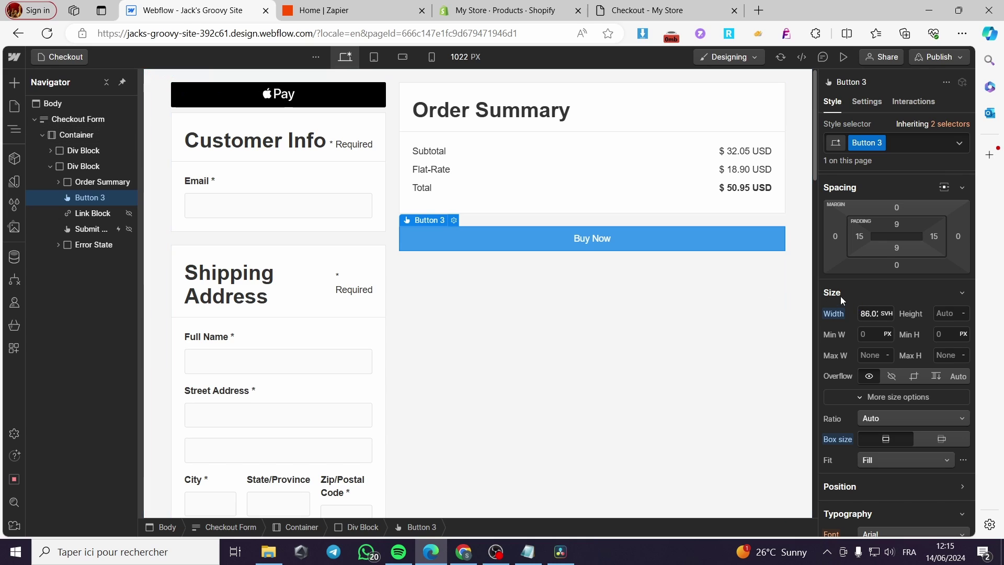
- Clear the button width and settle on SVH, leaving an invalid NaN value
{"action": "double_click", "coordinate": [873, 314]}
{"action": "key", "text": "BackSpace"}
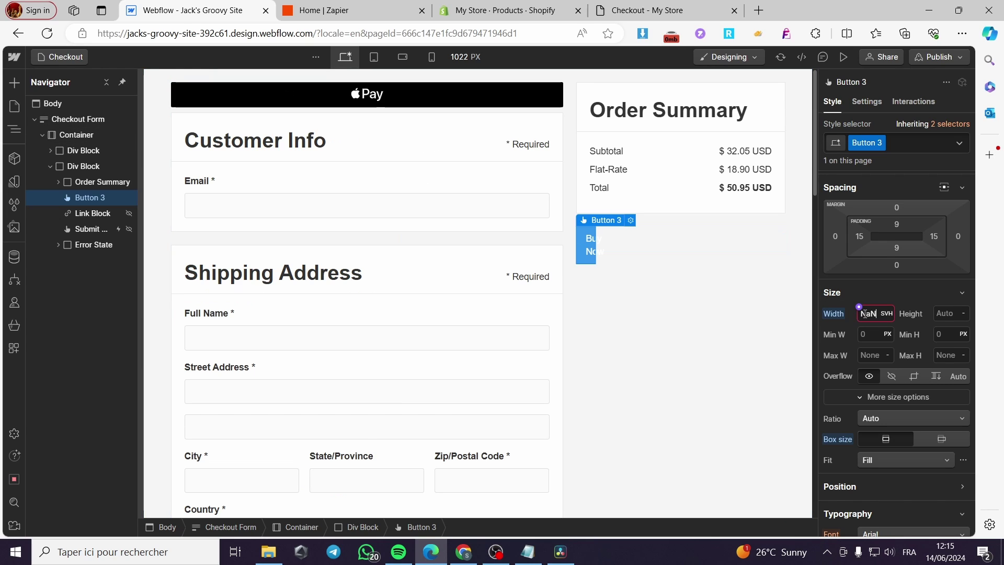
{"action": "left_click", "coordinate": [888, 314]}
{"action": "left_click", "coordinate": [891, 317]}
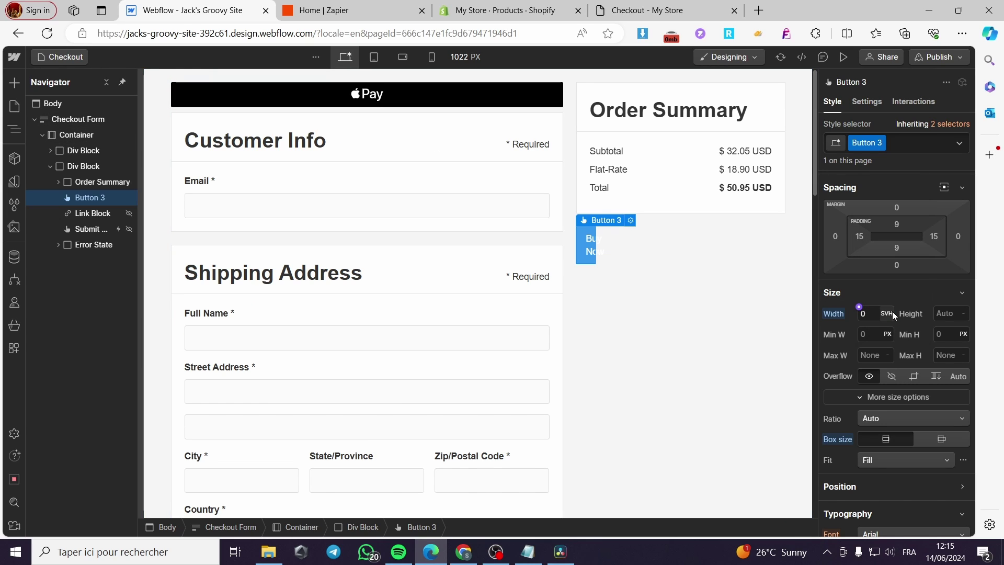
{"action": "left_click", "coordinate": [894, 317]}
{"action": "left_click", "coordinate": [892, 309]}
{"action": "left_click", "coordinate": [886, 315]}
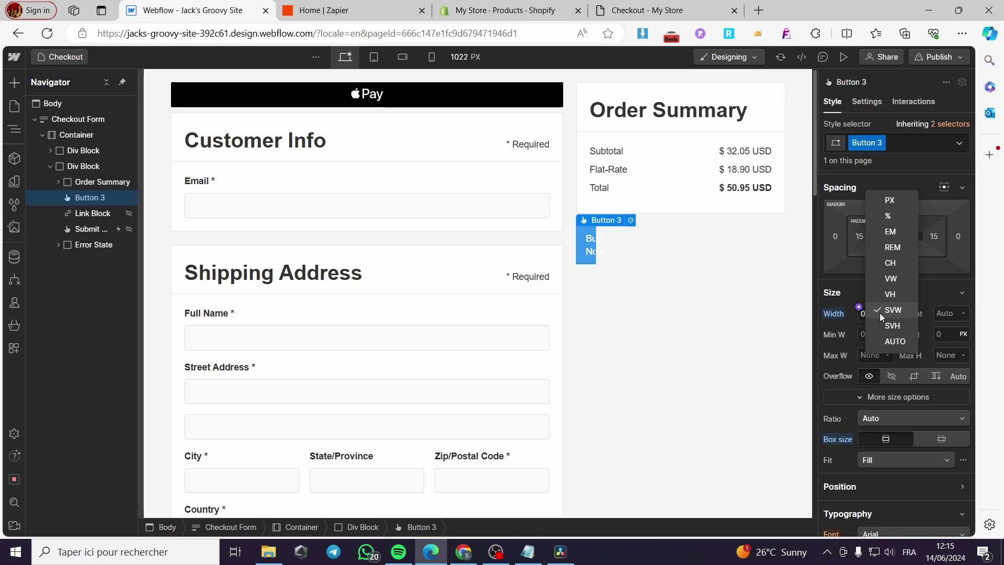
{"action": "left_click", "coordinate": [897, 325]}
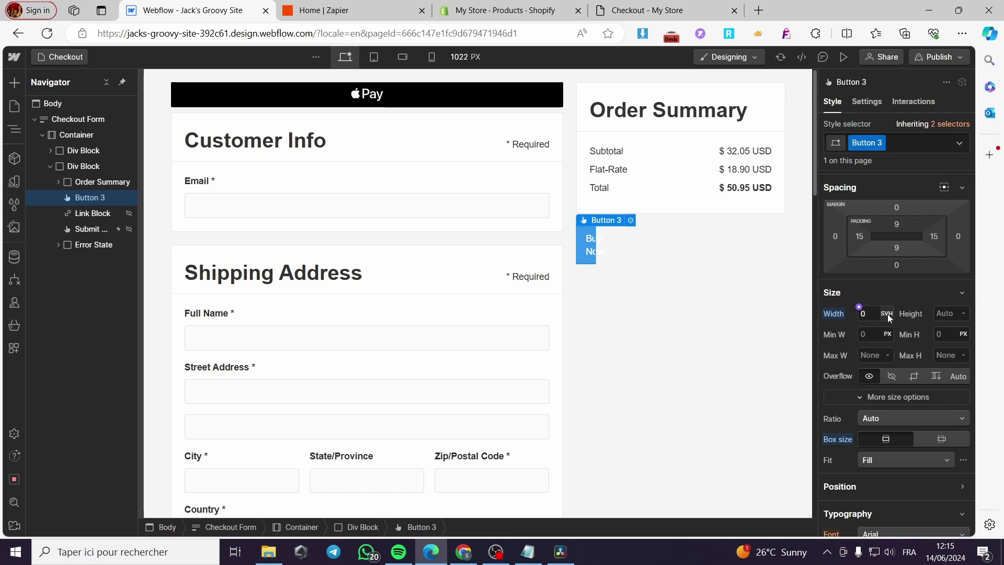
{"action": "left_click", "coordinate": [859, 307]}
{"action": "left_click", "coordinate": [869, 313]}
{"action": "double_click", "coordinate": [858, 315]}
- Try a Container width of 60, then undo that change
{"action": "left_click", "coordinate": [744, 312]}
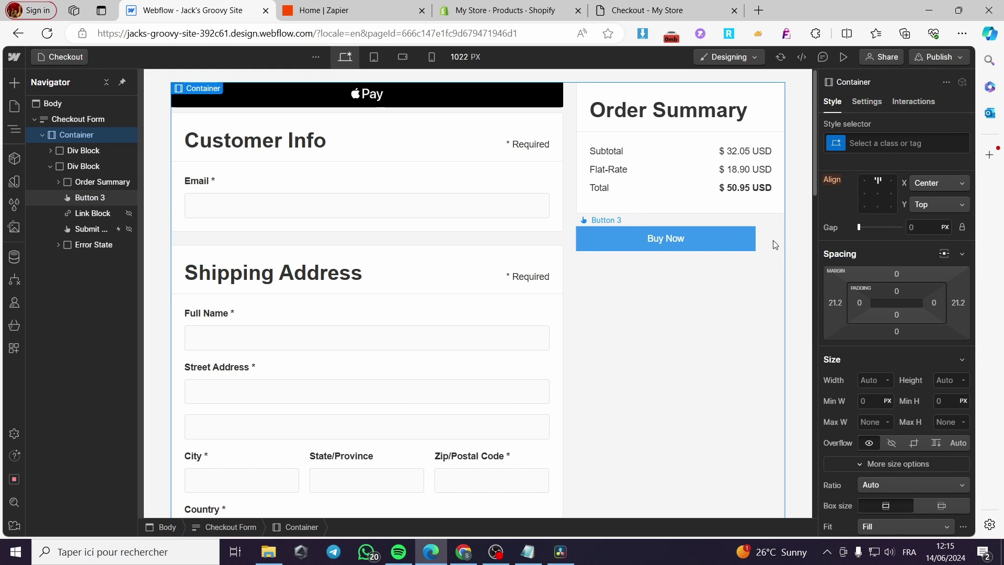
{"action": "left_click", "coordinate": [880, 383]}
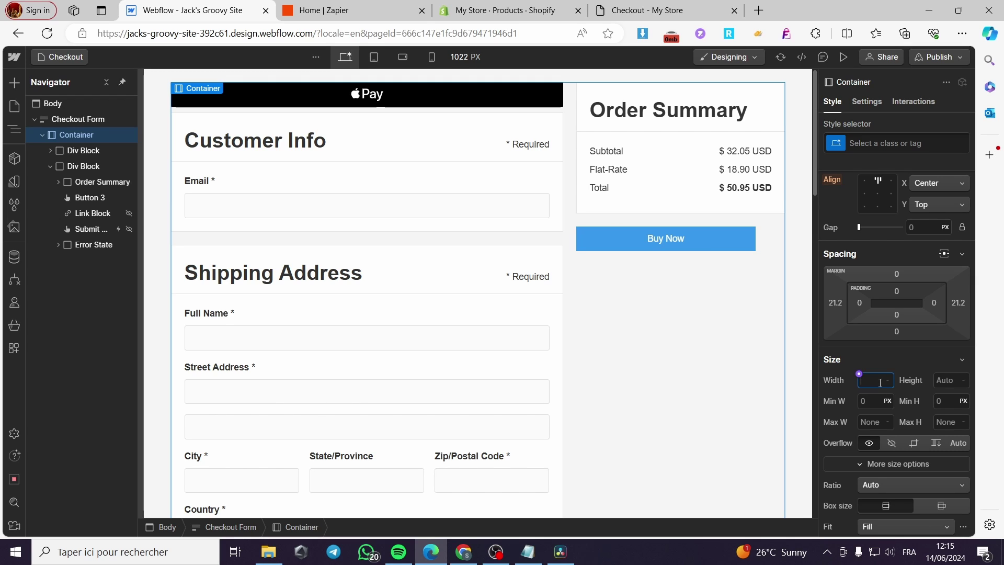
{"action": "type", "text": "60"}
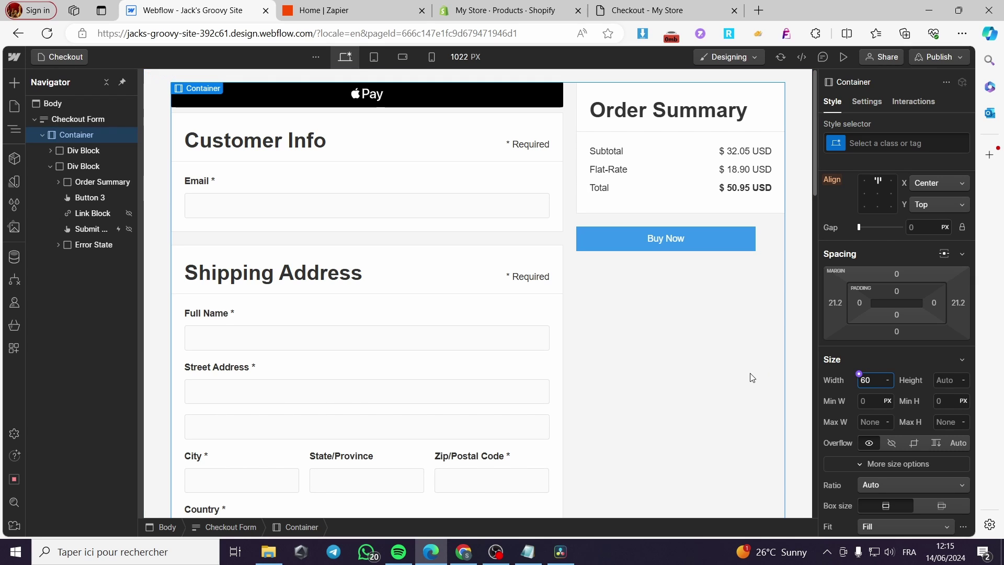
{"action": "key", "text": "Return"}
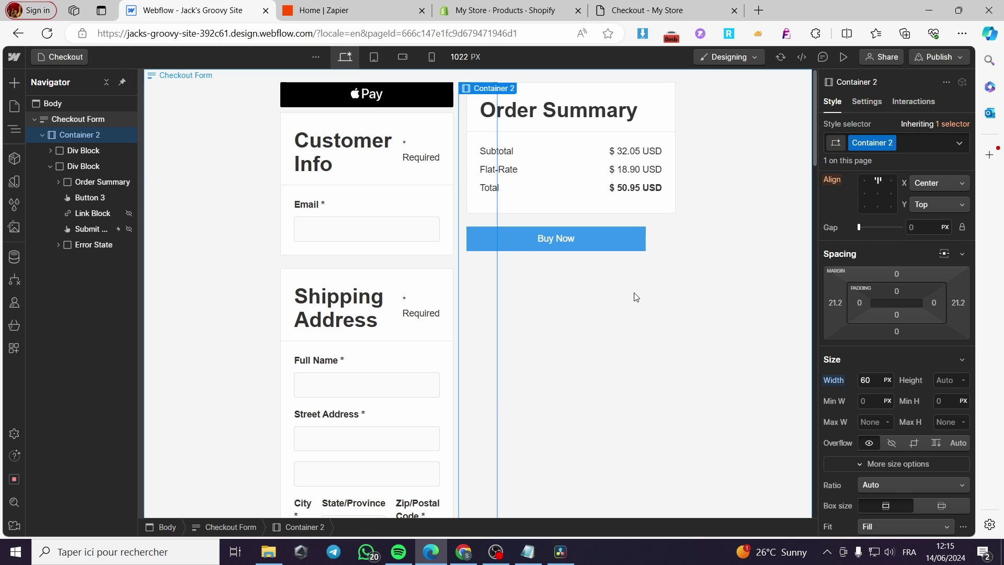
{"action": "key", "text": "ctrl+z"}
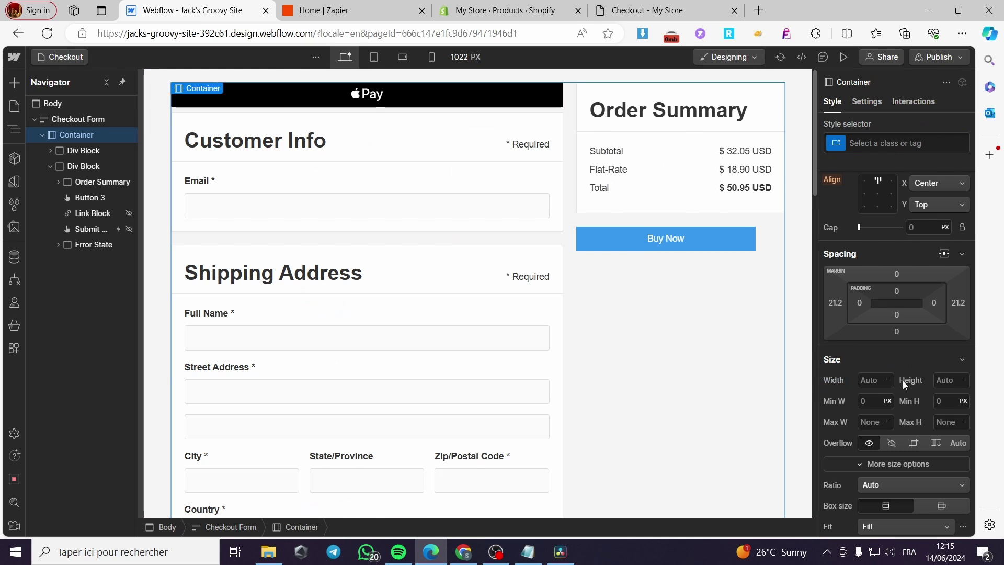
- Set the Buy Now button's width to 60 SVH, then bring up the publish destinations
{"action": "left_click", "coordinate": [739, 254]}
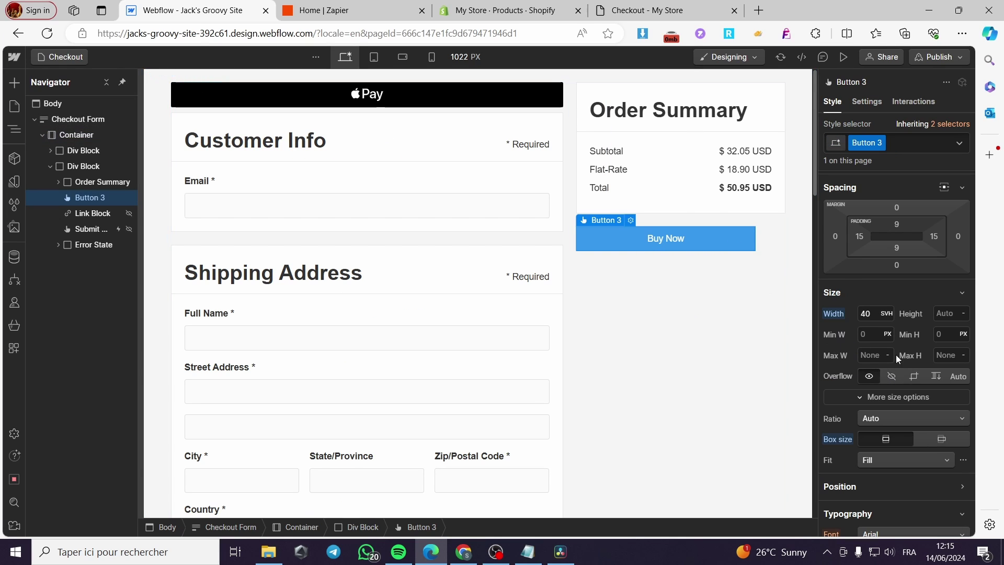
{"action": "left_click_drag", "start_coordinate": [869, 314], "coordinate": [868, 313]}
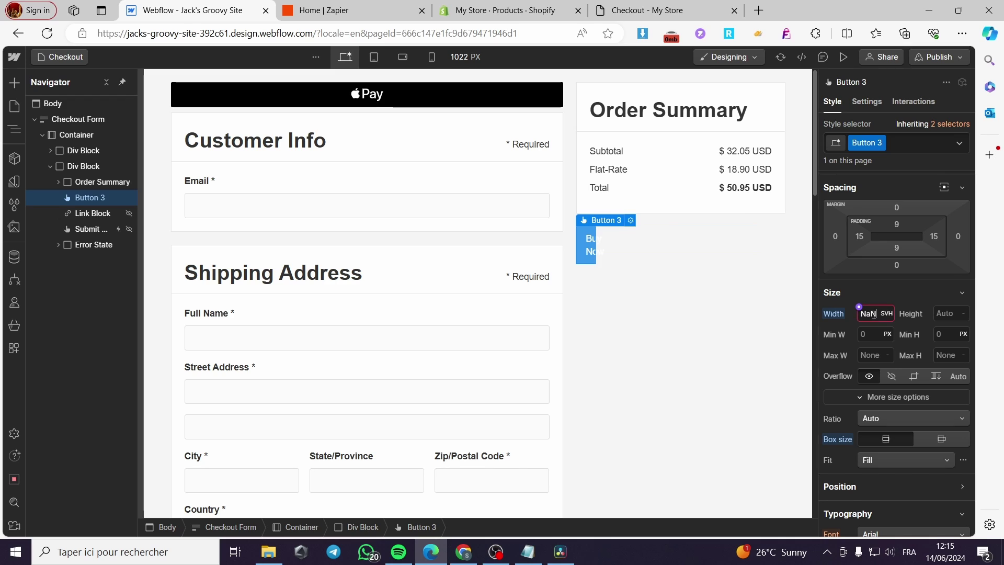
{"action": "left_click", "coordinate": [879, 312]}
{"action": "key", "text": "BackSpace"}
{"action": "key", "text": "BackSpace"}
{"action": "key", "text": "BackSpace"}
{"action": "type", "text": "60"}
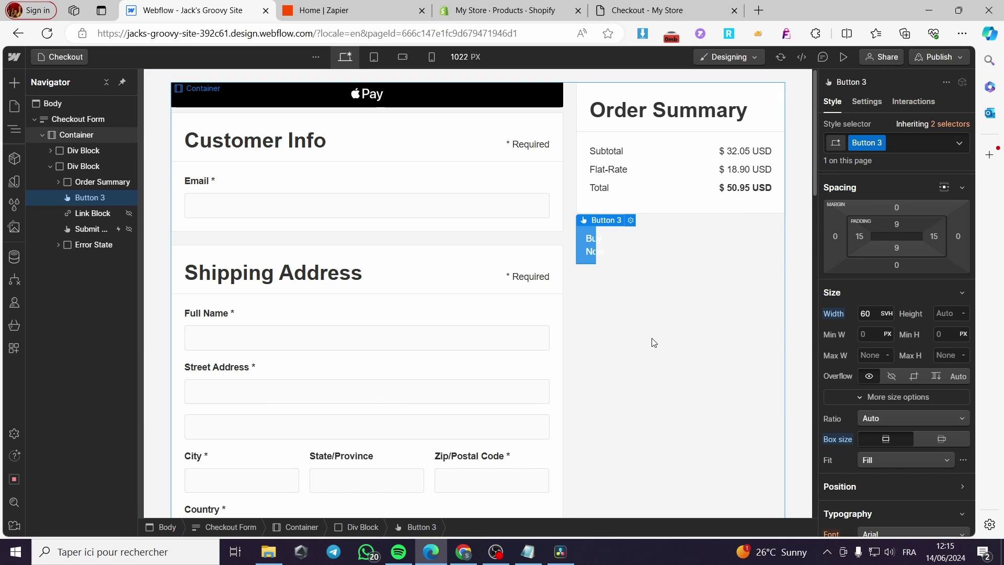
{"action": "left_click", "coordinate": [625, 331]}
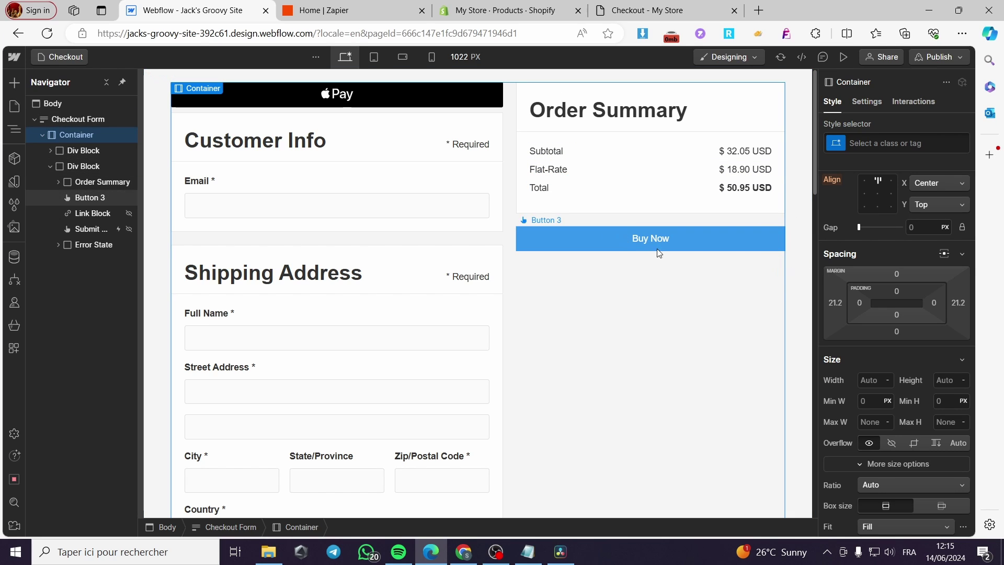
{"action": "left_click", "coordinate": [952, 56]}
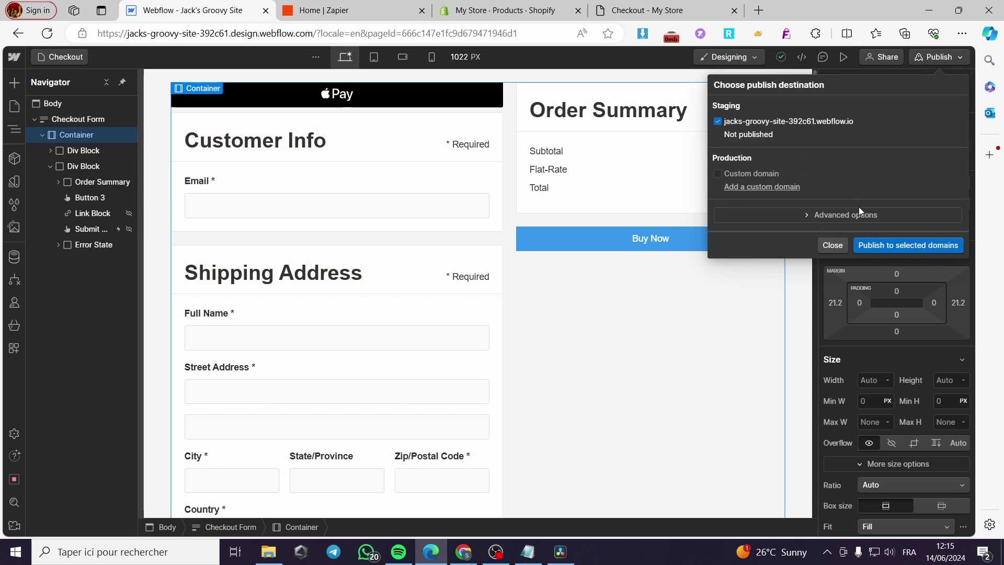
- Publish the site to the staging domain and close the publish options
{"action": "left_click", "coordinate": [909, 246]}
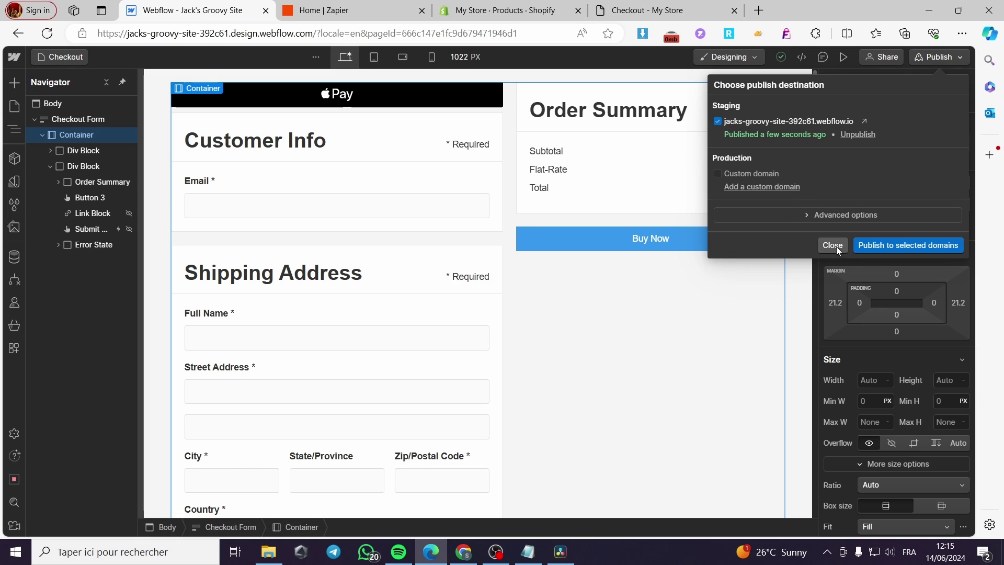
{"action": "left_click", "coordinate": [841, 217]}
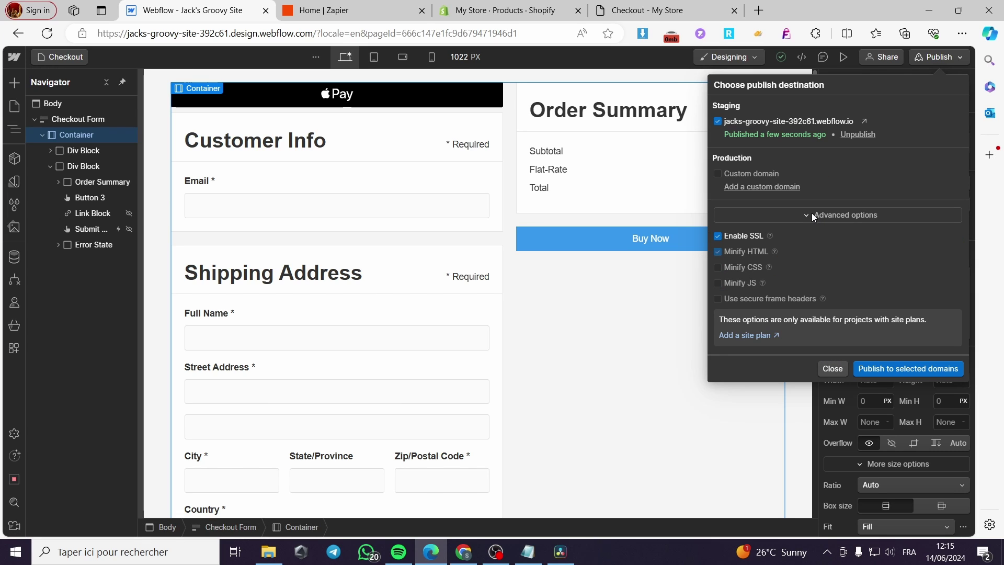
{"action": "left_click", "coordinate": [812, 213]}
{"action": "left_click", "coordinate": [643, 344]}
{"action": "left_click", "coordinate": [687, 237]}
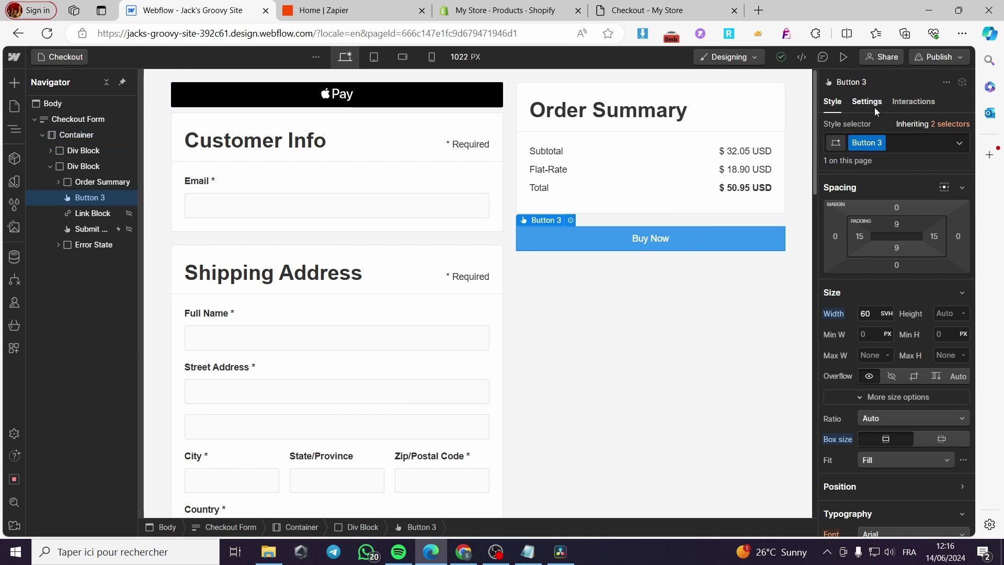
- Preview the checkout, autofill the email, and confirm Buy Now opens the Shopify checkout
{"action": "left_click", "coordinate": [844, 57]}
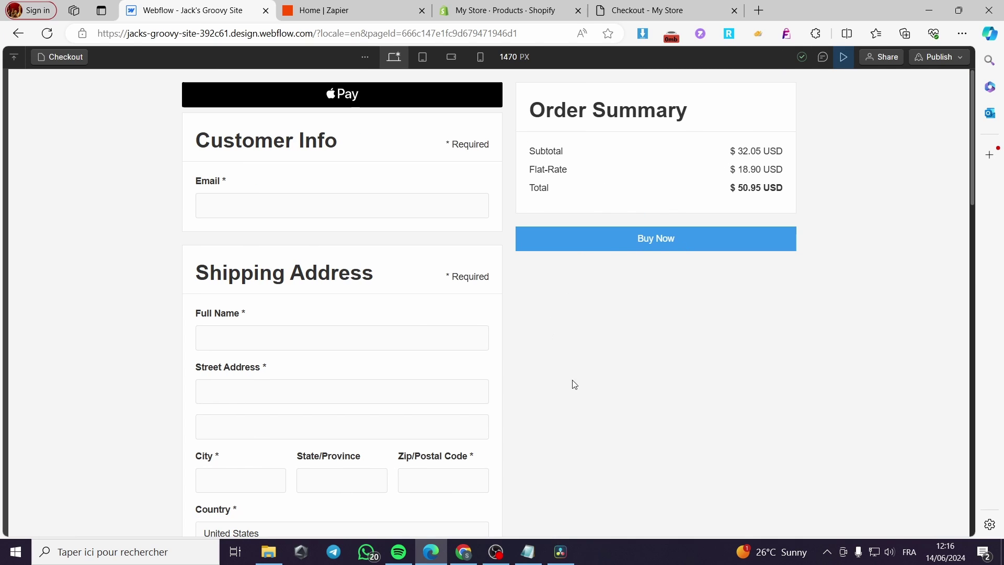
{"action": "left_click", "coordinate": [305, 197]}
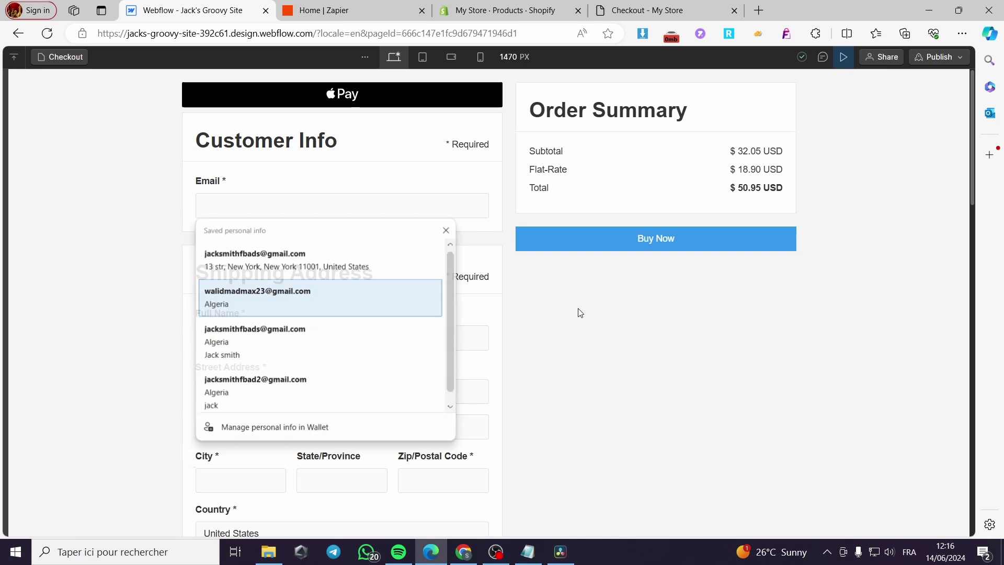
{"action": "left_click", "coordinate": [313, 213]}
{"action": "left_click", "coordinate": [423, 320]}
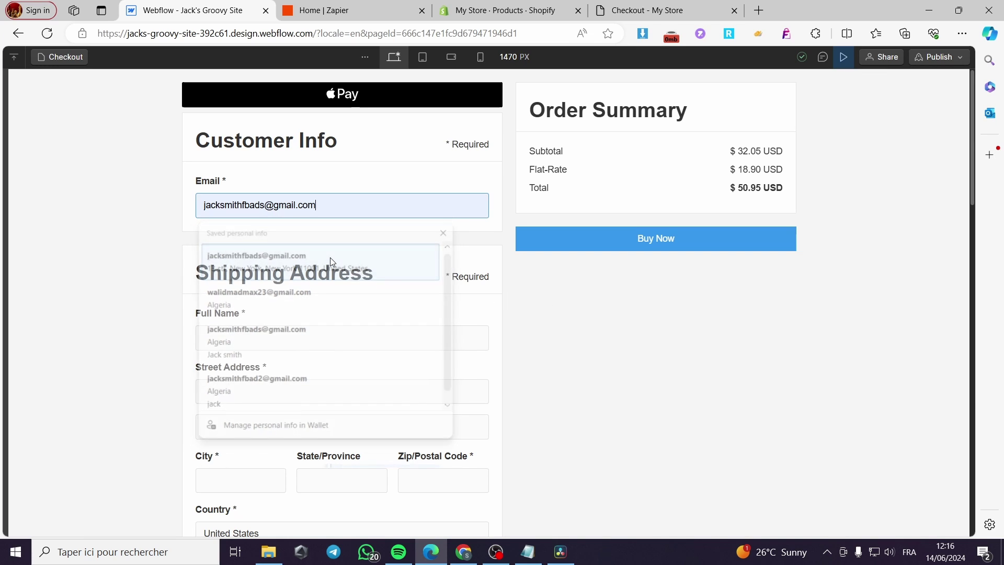
{"action": "left_click", "coordinate": [674, 243]}
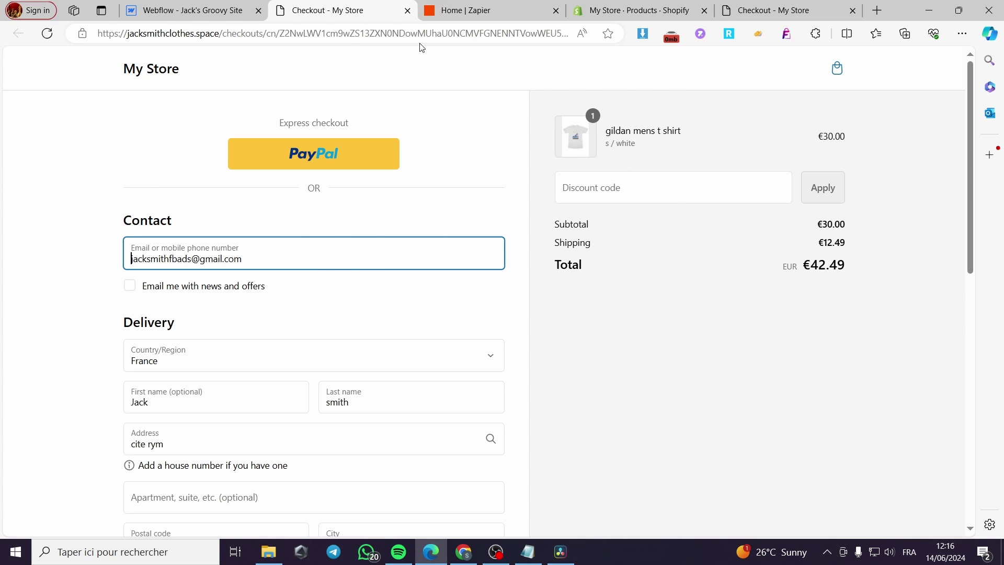
{"action": "left_click", "coordinate": [408, 10]}
{"action": "left_click", "coordinate": [302, 10]}
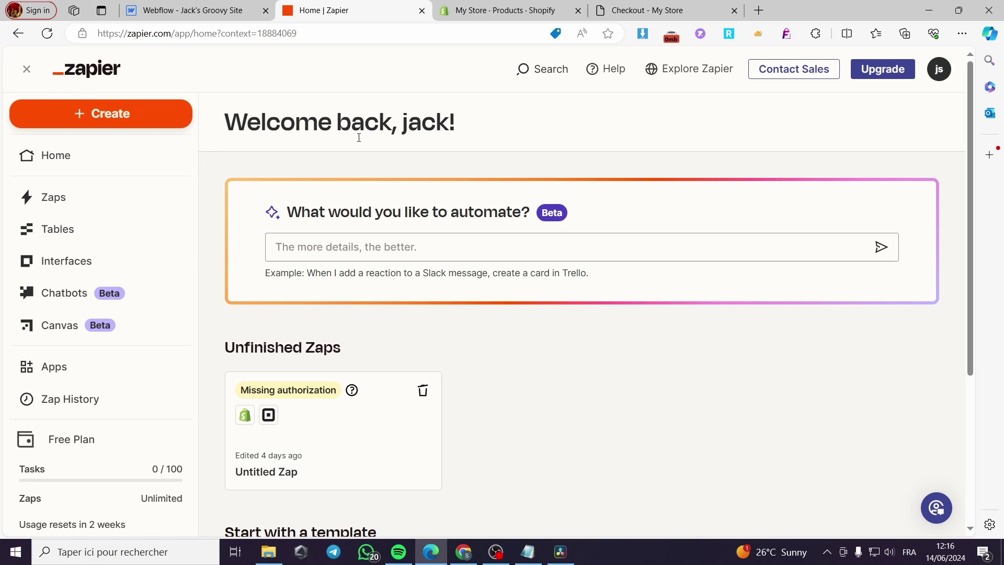
- Create a new Zap and submit the automation prompt to the AI assistant
{"action": "left_click", "coordinate": [90, 119]}
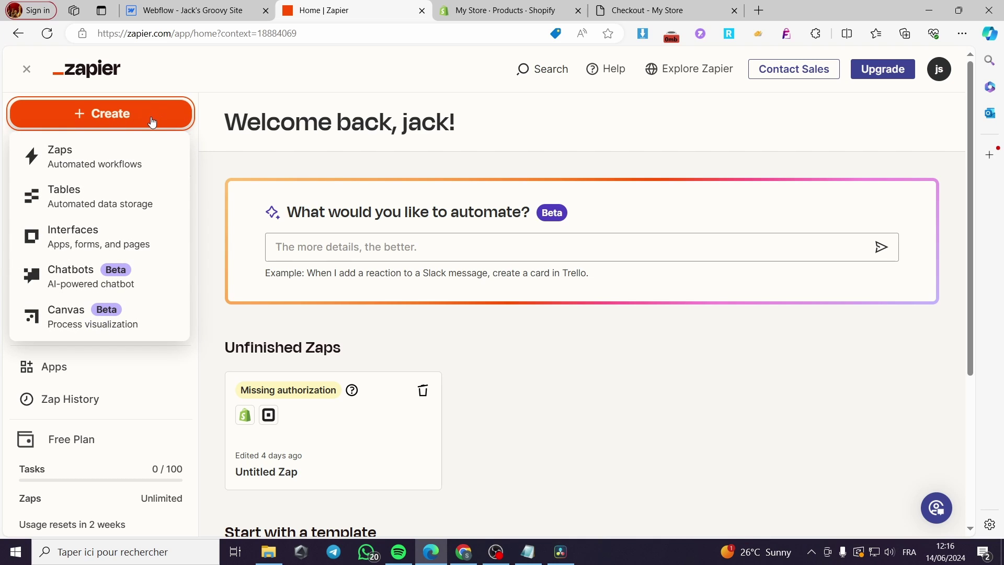
{"action": "left_click", "coordinate": [60, 159]}
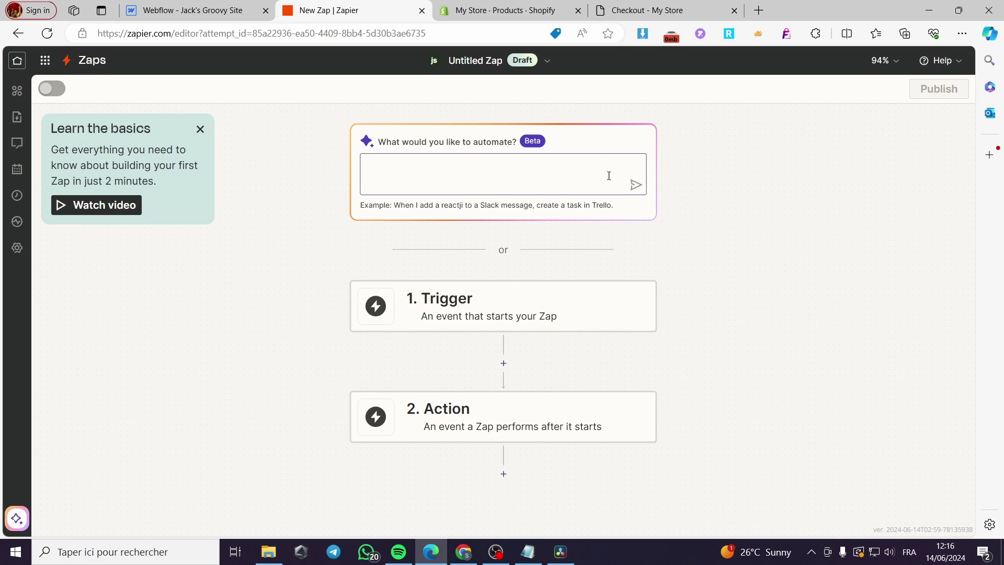
{"action": "left_click", "coordinate": [412, 164]}
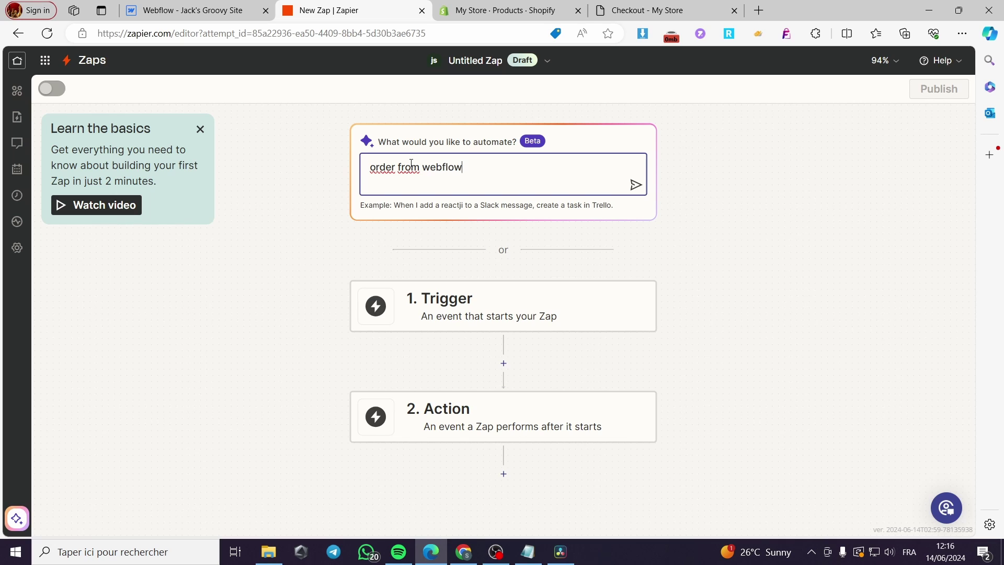
{"action": "key", "text": "Return"}
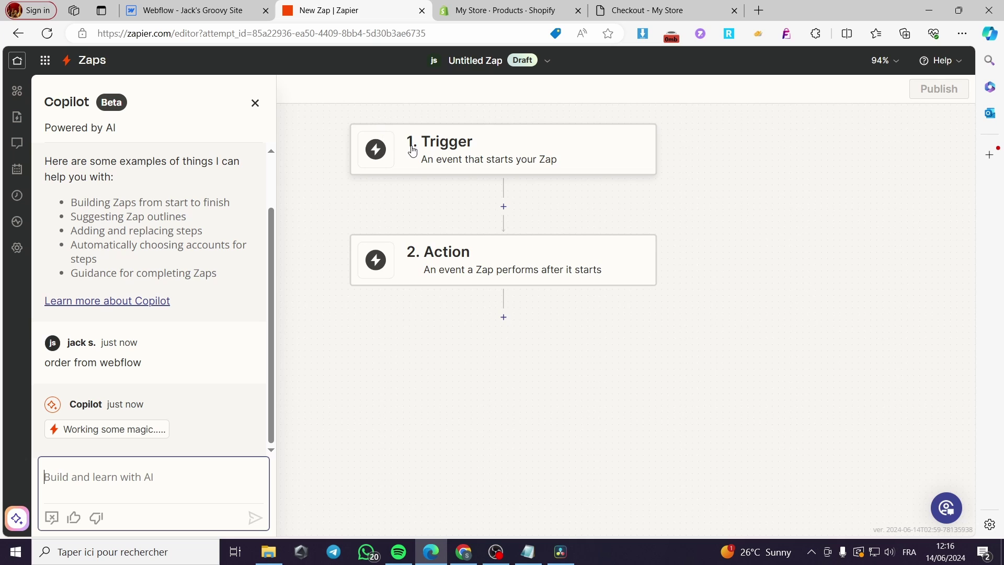
- Make Webflow's New Order event the Zap's trigger
{"action": "left_click", "coordinate": [413, 151]}
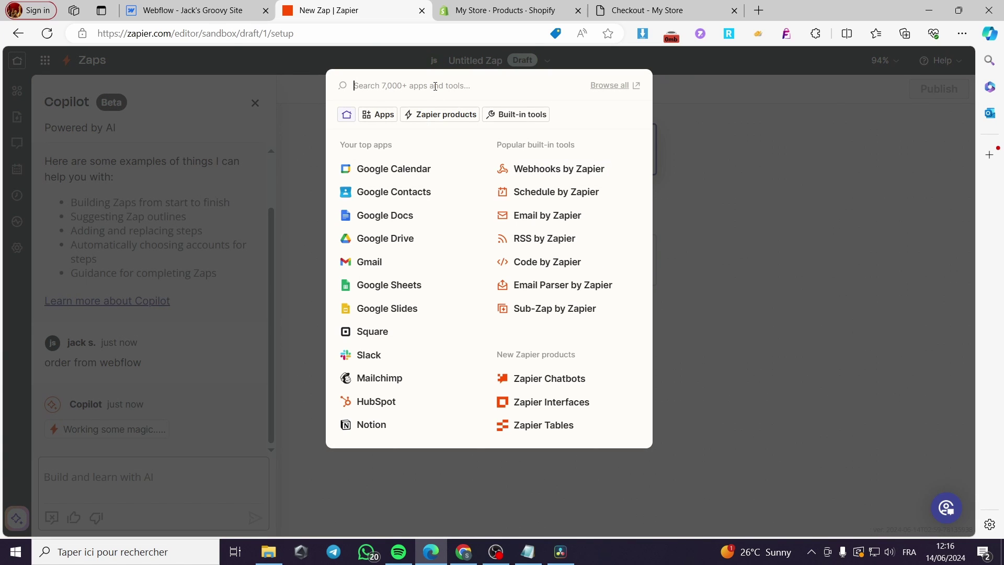
{"action": "type", "text": "webflow"}
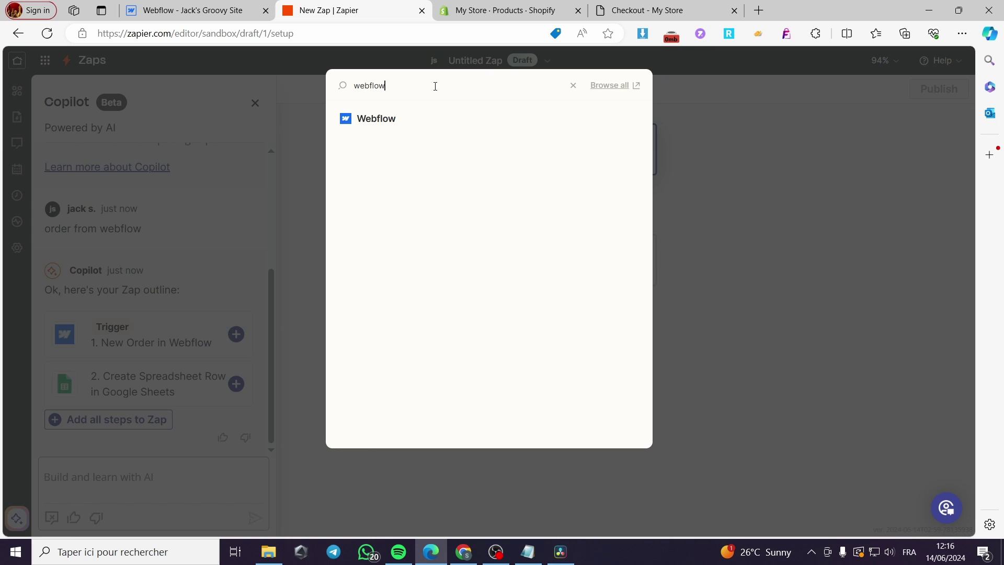
{"action": "left_click", "coordinate": [414, 115]}
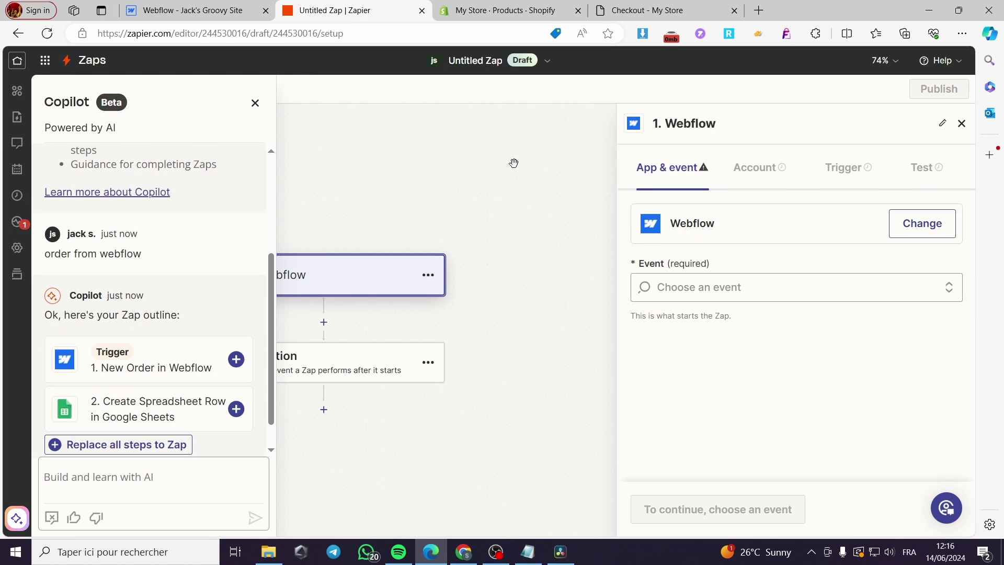
{"action": "left_click", "coordinate": [769, 288]}
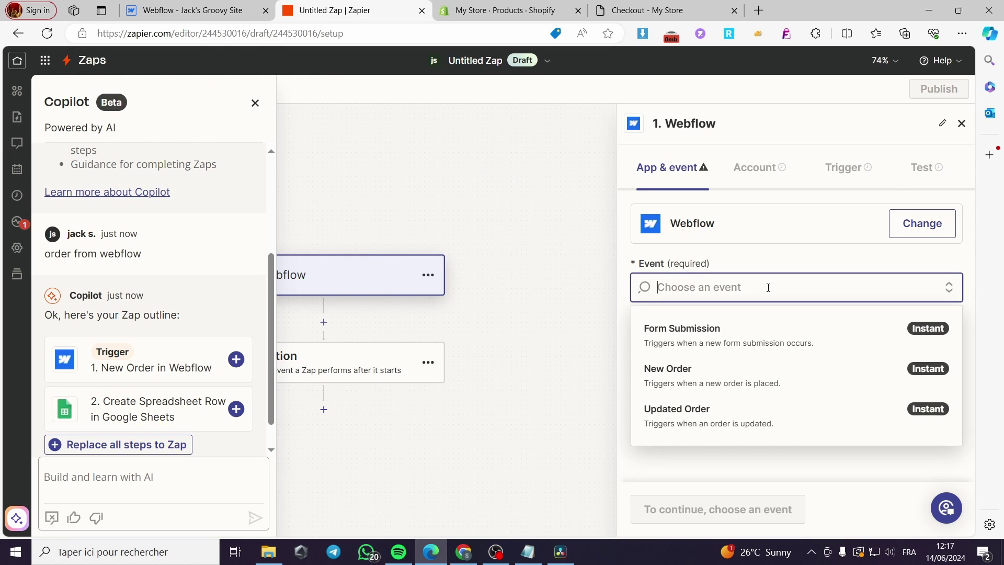
{"action": "left_click", "coordinate": [783, 368]}
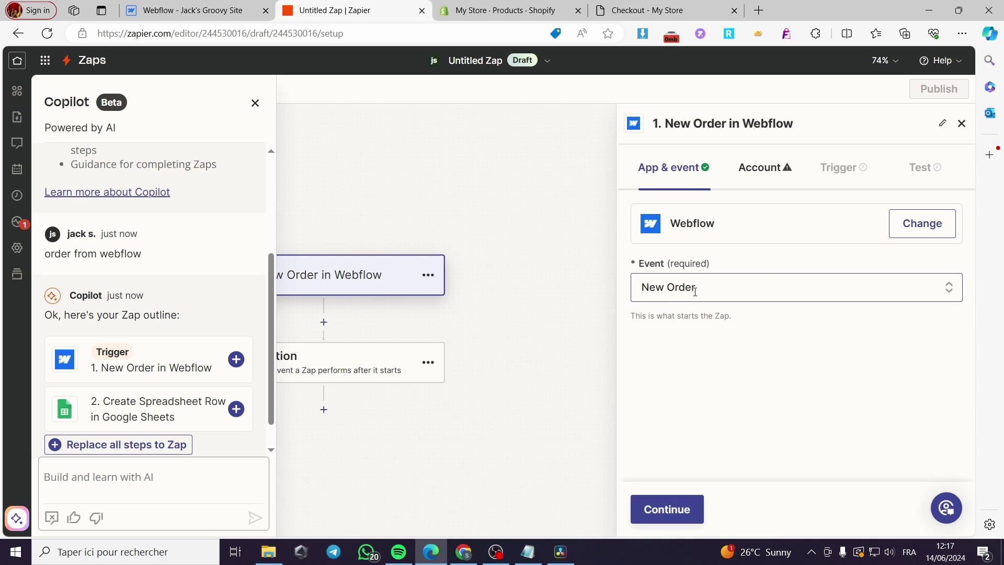
{"action": "left_click", "coordinate": [366, 361]}
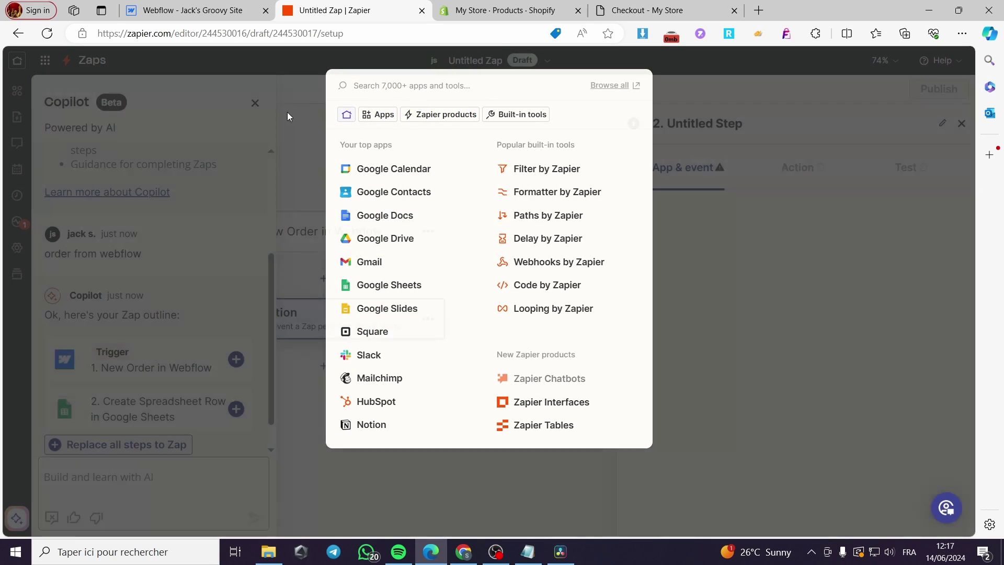
- Dismiss the app picker, AI panel and tip, and pick Stripe as the action app
{"action": "left_click", "coordinate": [287, 112]}
{"action": "left_click", "coordinate": [255, 103]}
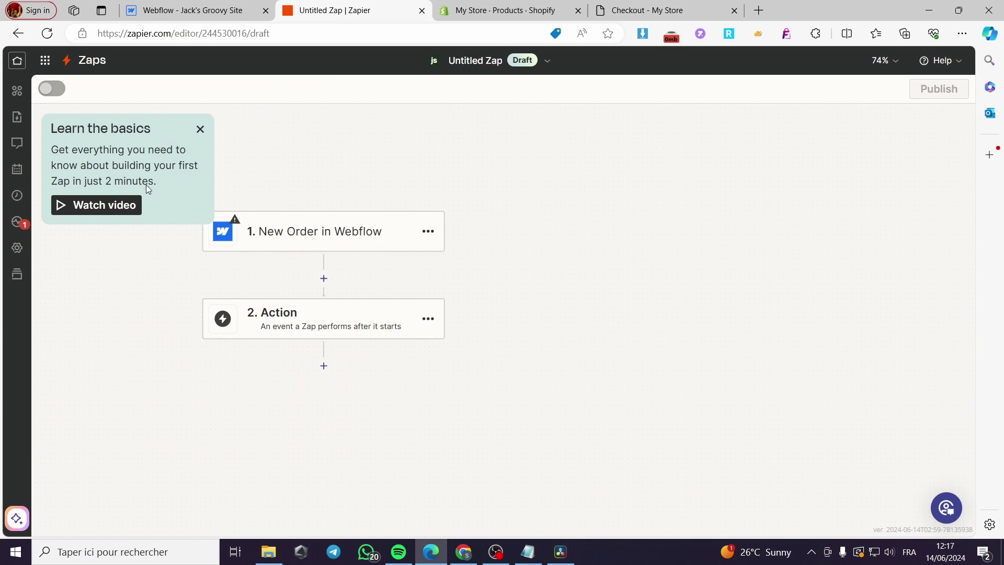
{"action": "left_click", "coordinate": [199, 130]}
{"action": "left_click", "coordinate": [292, 317]}
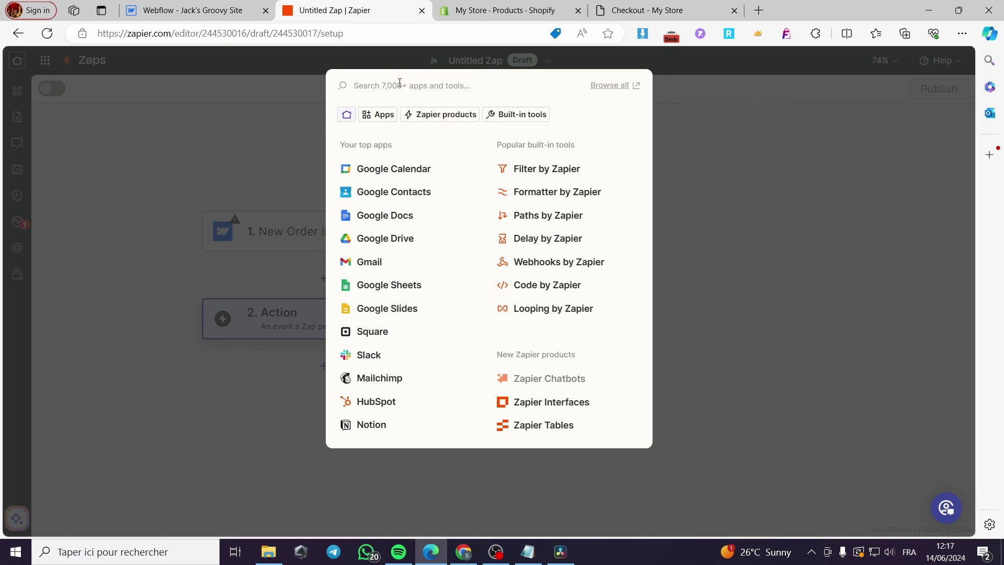
{"action": "type", "text": "paypa"}
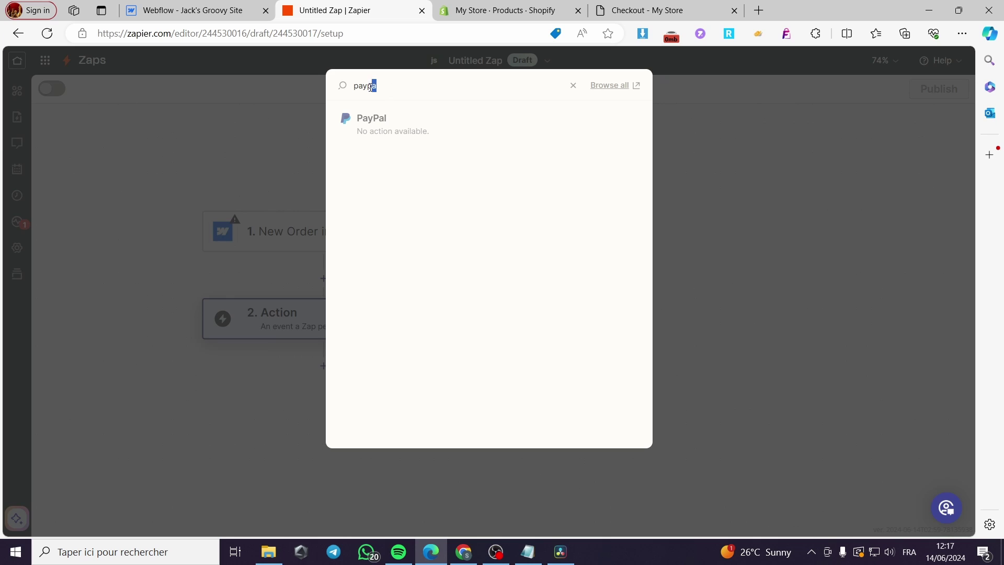
{"action": "left_click_drag", "start_coordinate": [370, 87], "coordinate": [341, 89]}
{"action": "key", "text": "BackSpace"}
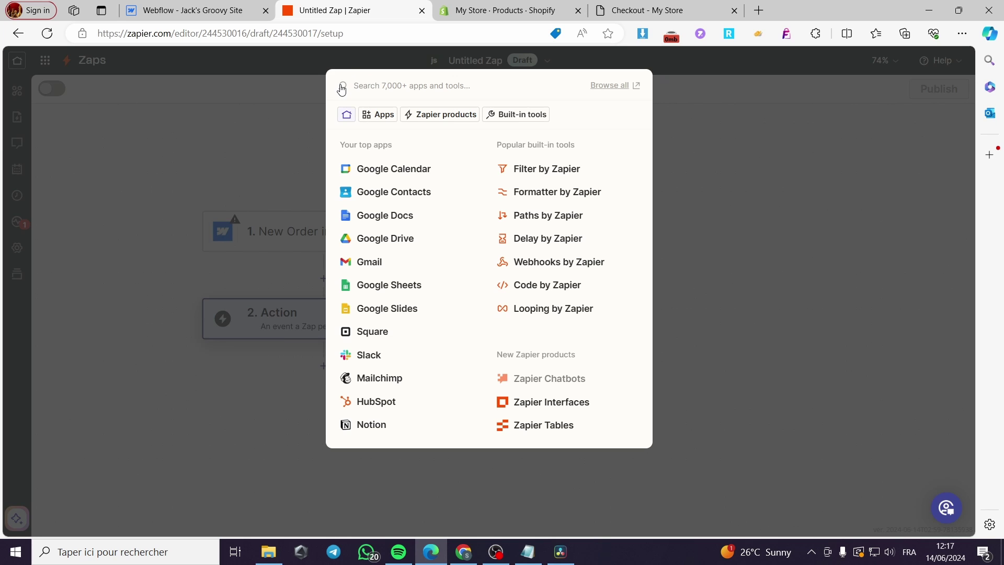
{"action": "type", "text": "st"}
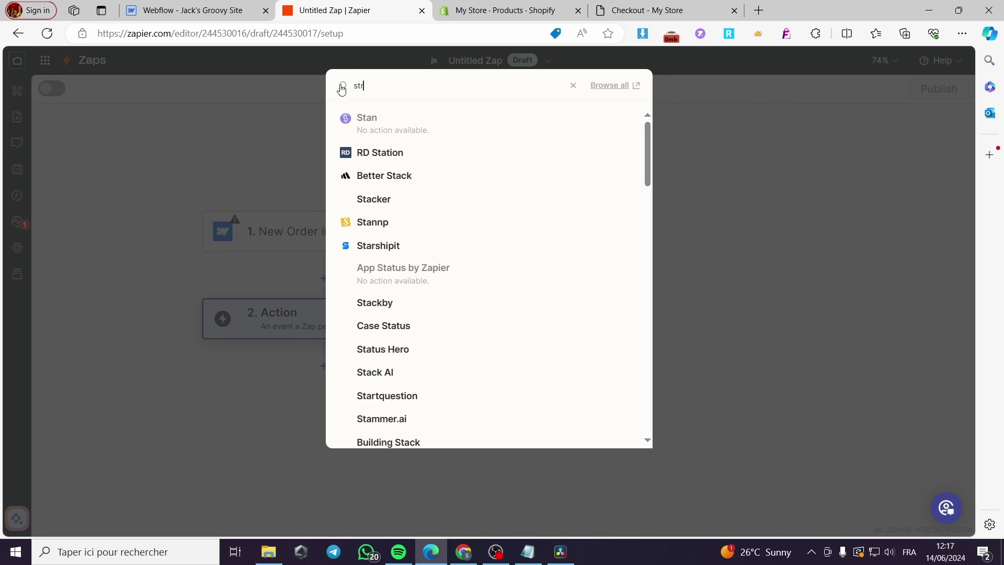
{"action": "type", "text": "ripe"}
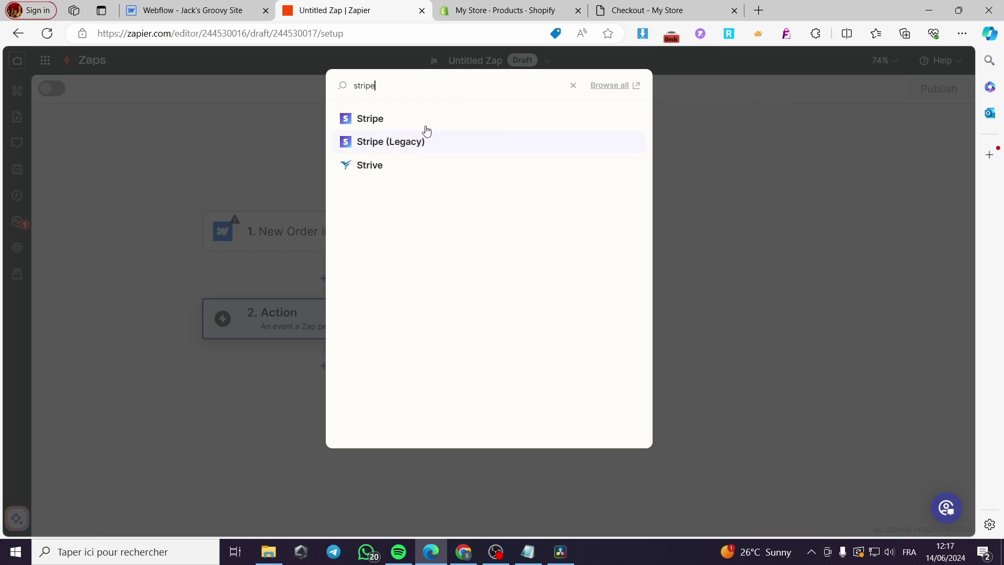
{"action": "left_click", "coordinate": [431, 128]}
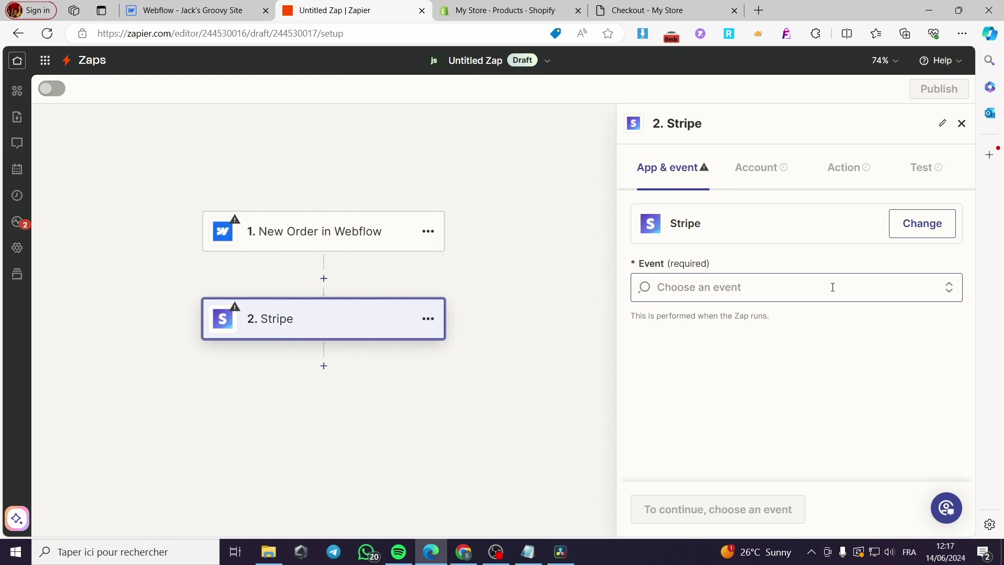
- Choose Create Payment Link as the Stripe action event and continue
{"action": "left_click", "coordinate": [827, 286]}
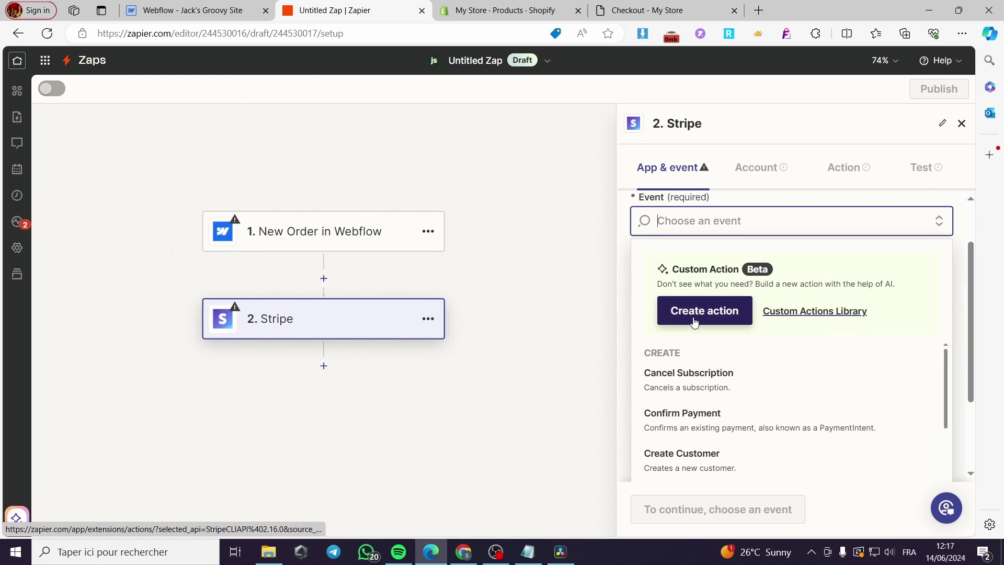
{"action": "scroll", "coordinate": [731, 317], "scroll_direction": "down", "scroll_amount": 1}
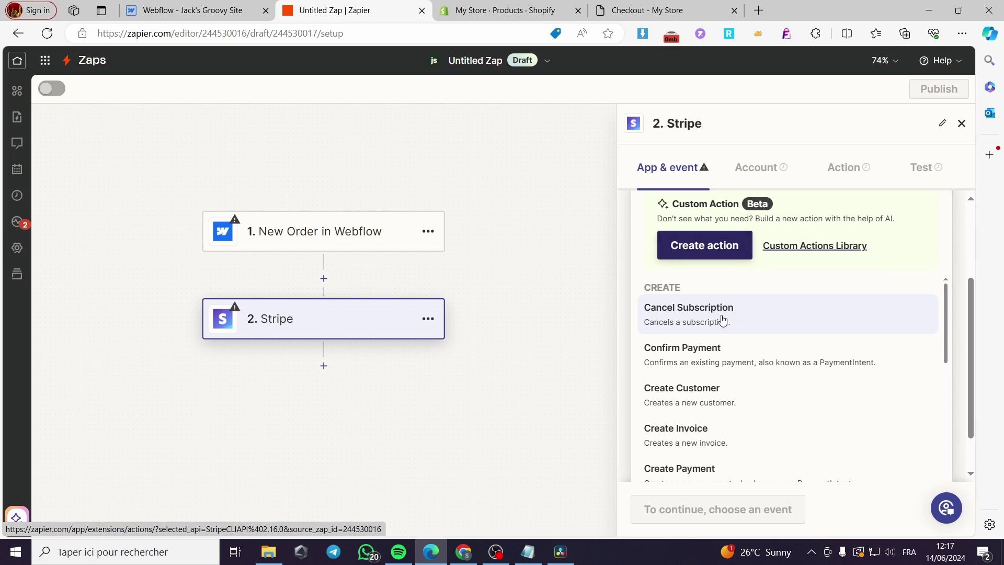
{"action": "scroll", "coordinate": [732, 317], "scroll_direction": "down", "scroll_amount": 1}
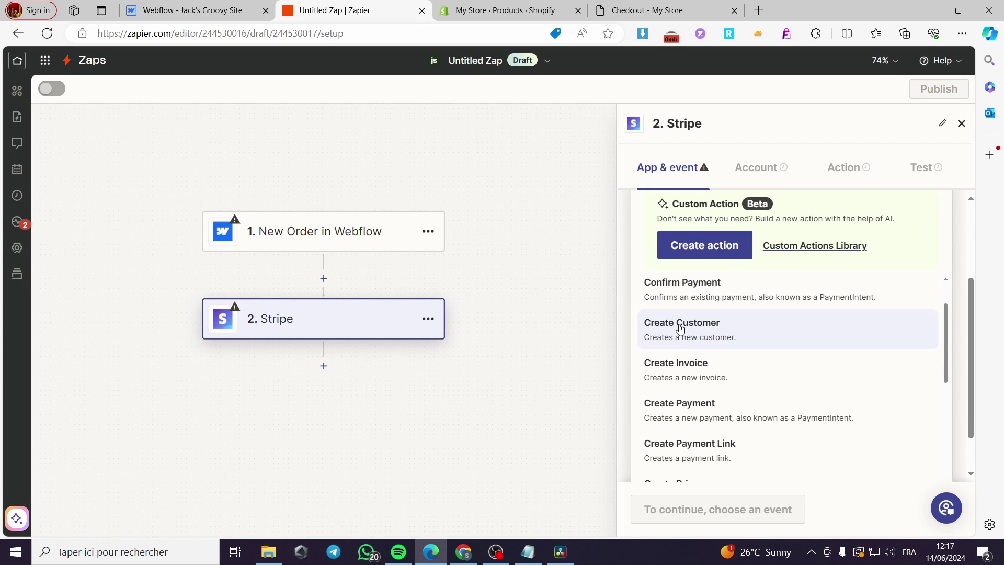
{"action": "scroll", "coordinate": [697, 364], "scroll_direction": "down", "scroll_amount": 1}
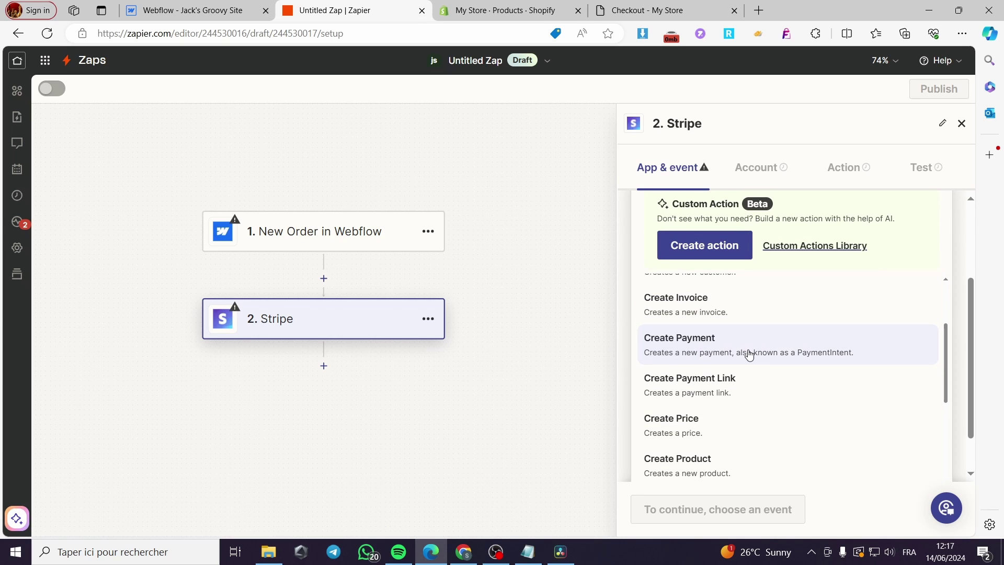
{"action": "left_click", "coordinate": [708, 388]}
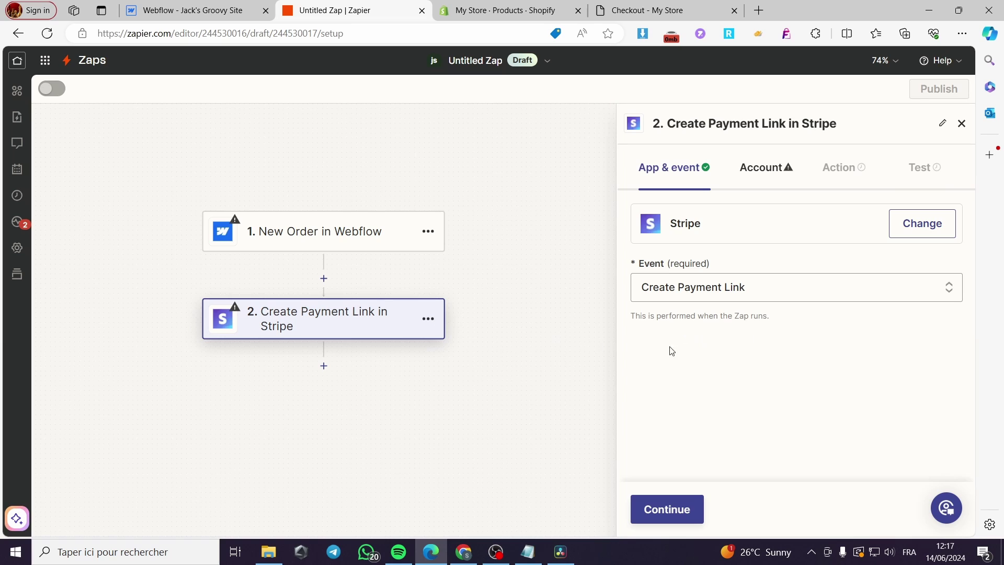
{"action": "left_click", "coordinate": [690, 510]}
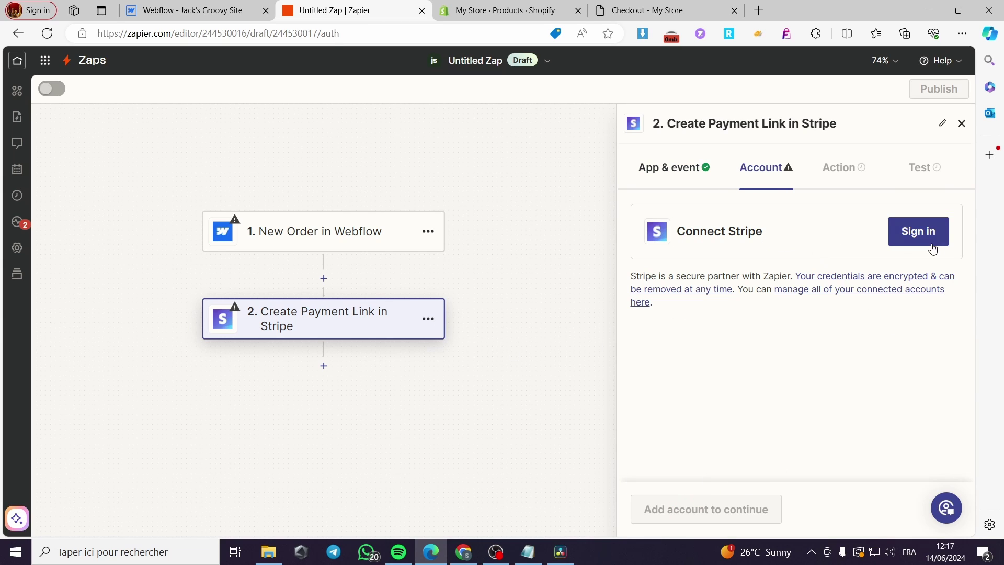